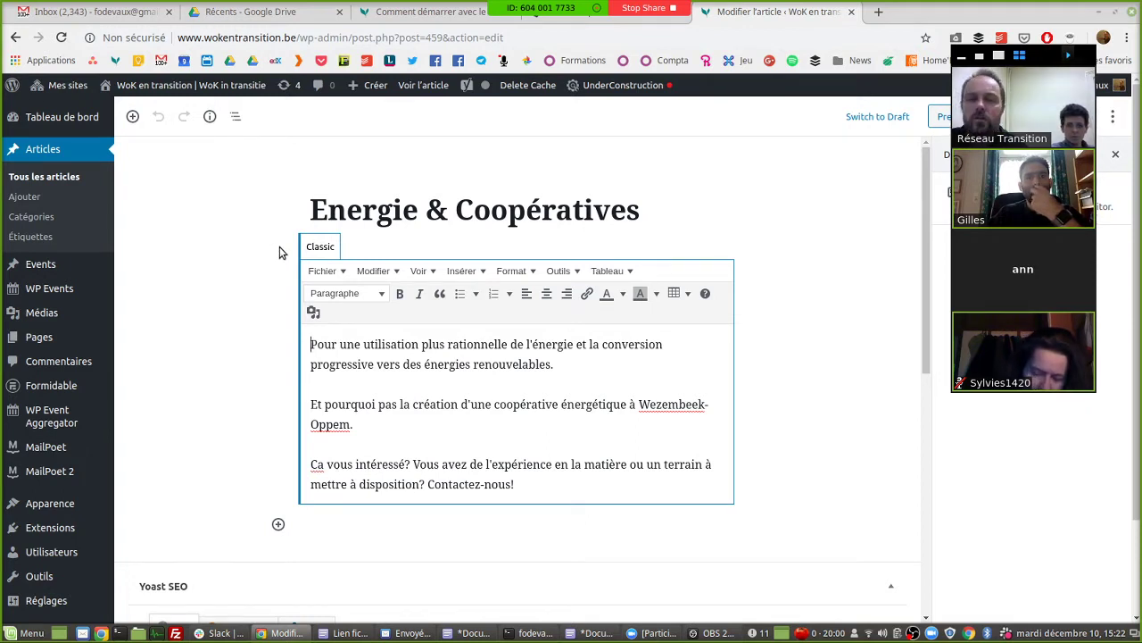
- Create a new article and title it "Test blocks"
scroll(220, 395, down, 2)
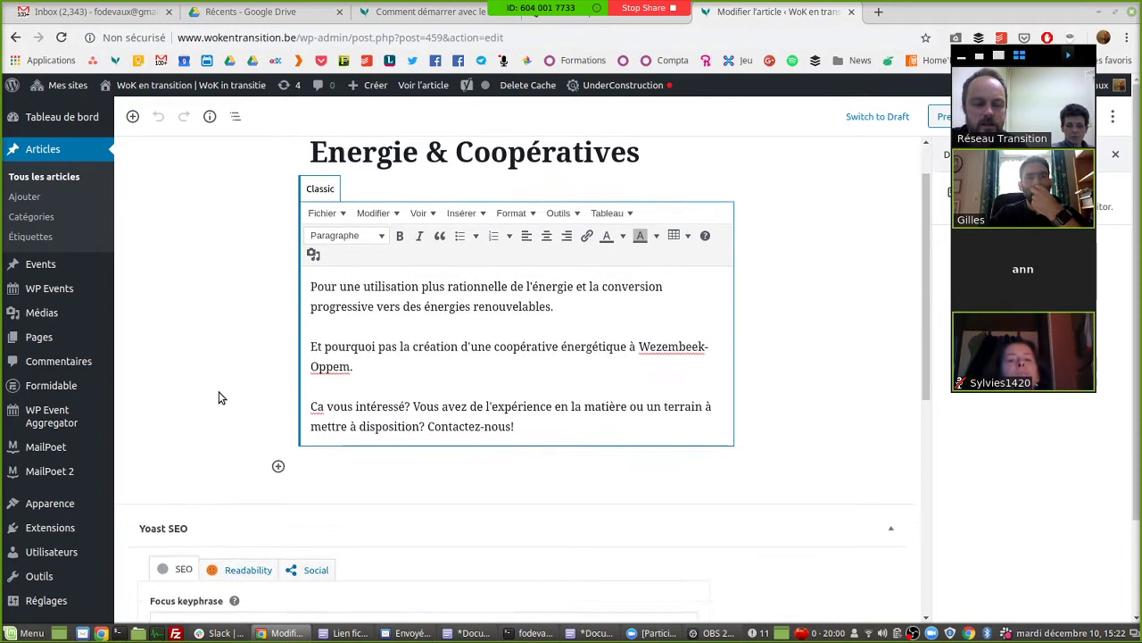
scroll(199, 325, up, 2)
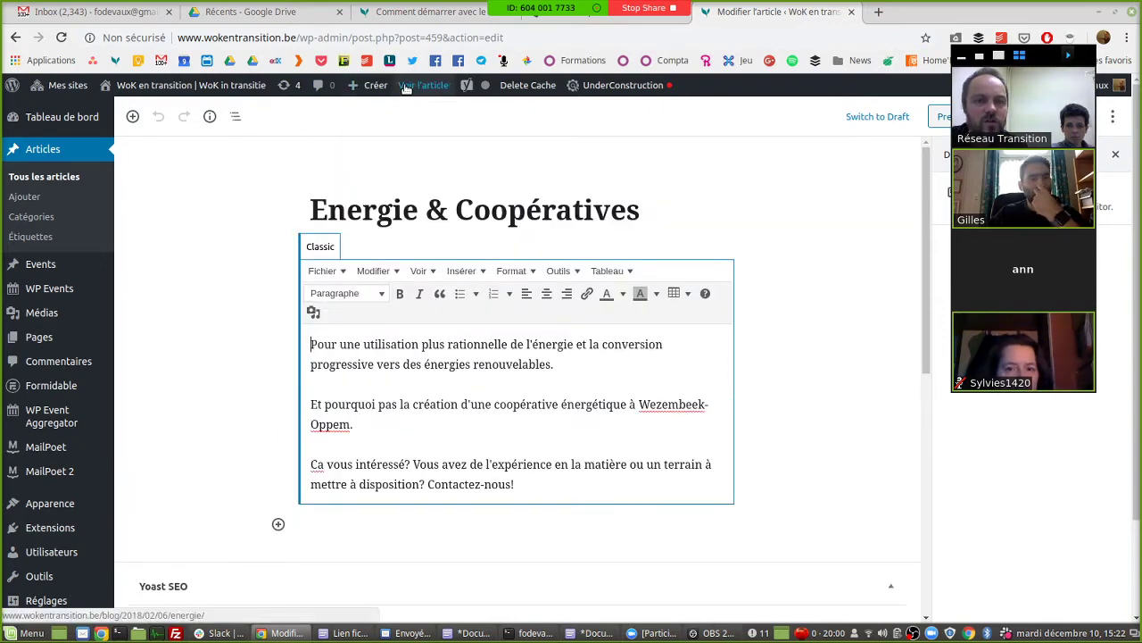
mouse_move(377, 86)
click(364, 110)
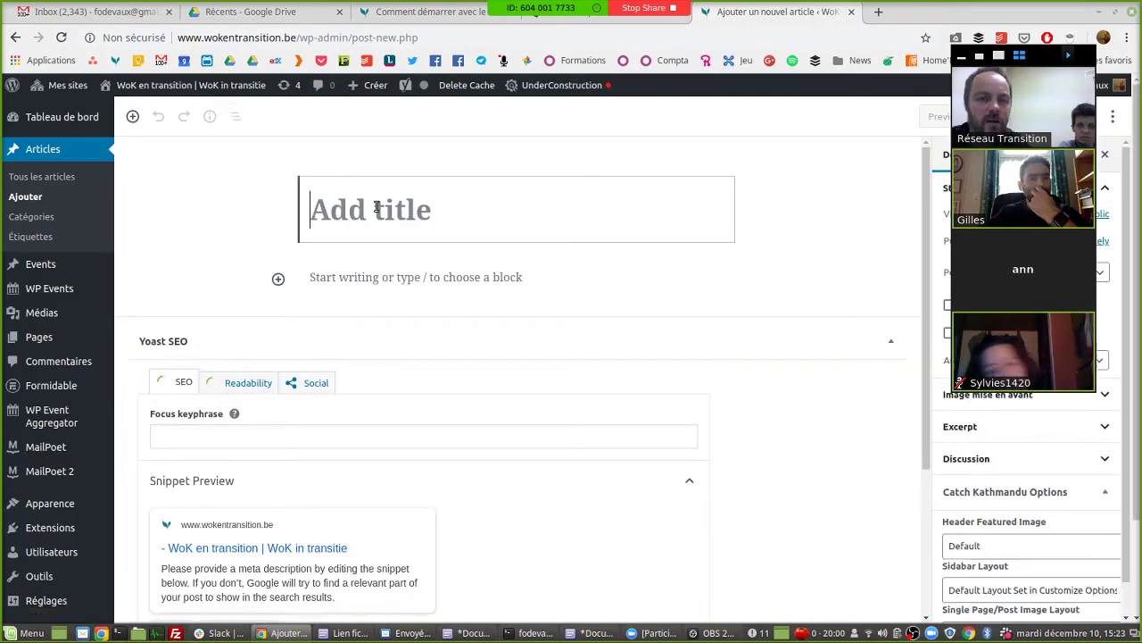
text(Test)
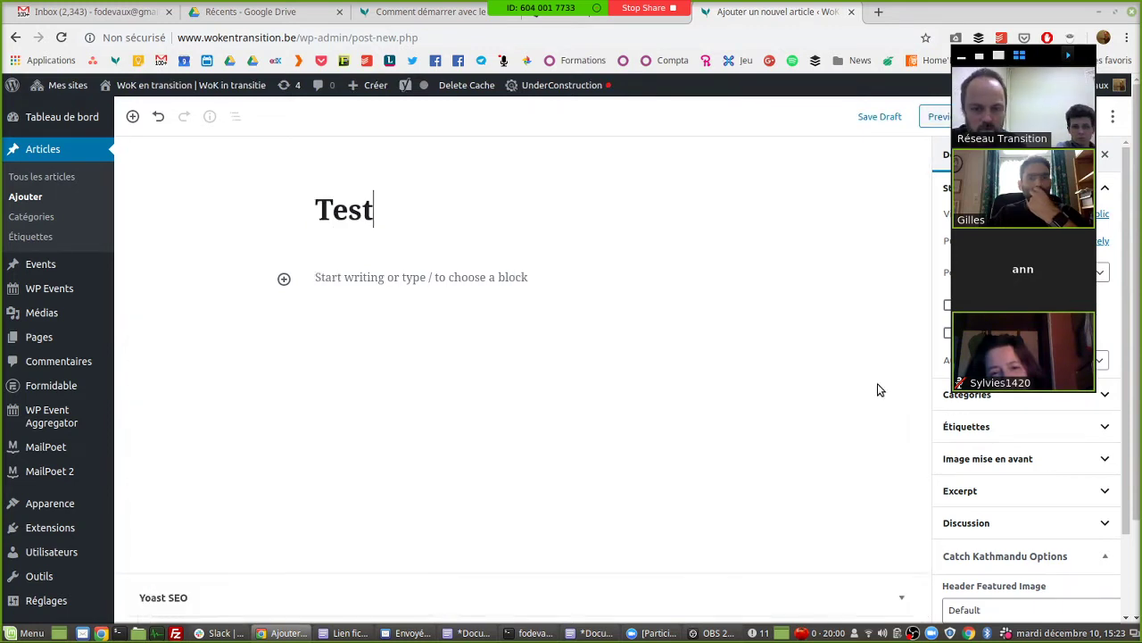
text( blc)
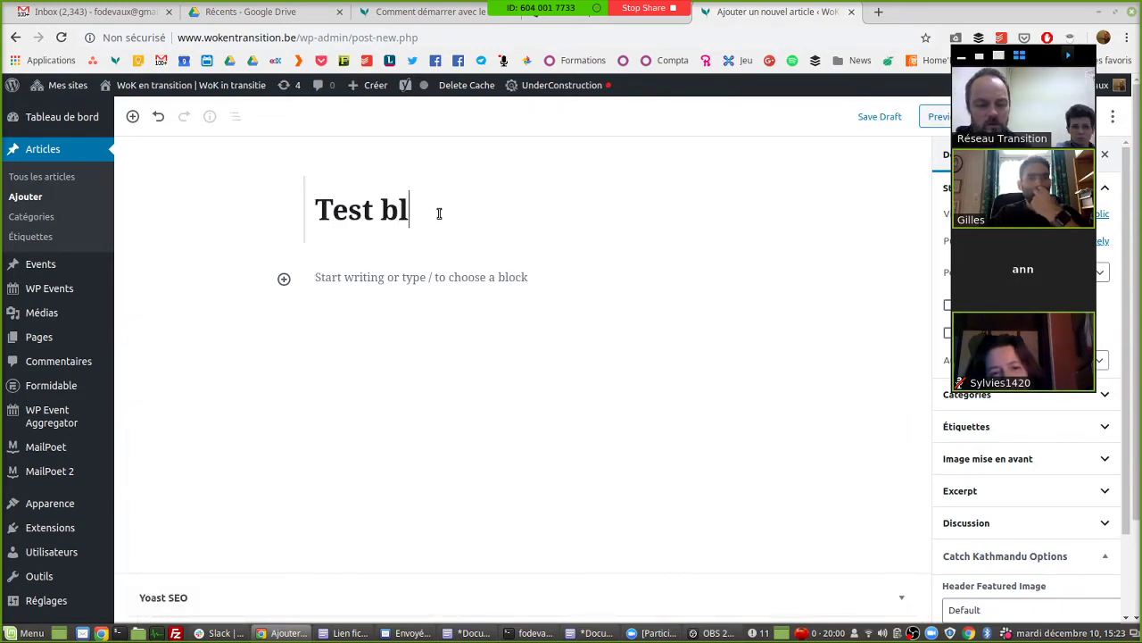
key(BackSpace)
key(BackSpace)
text(locks)
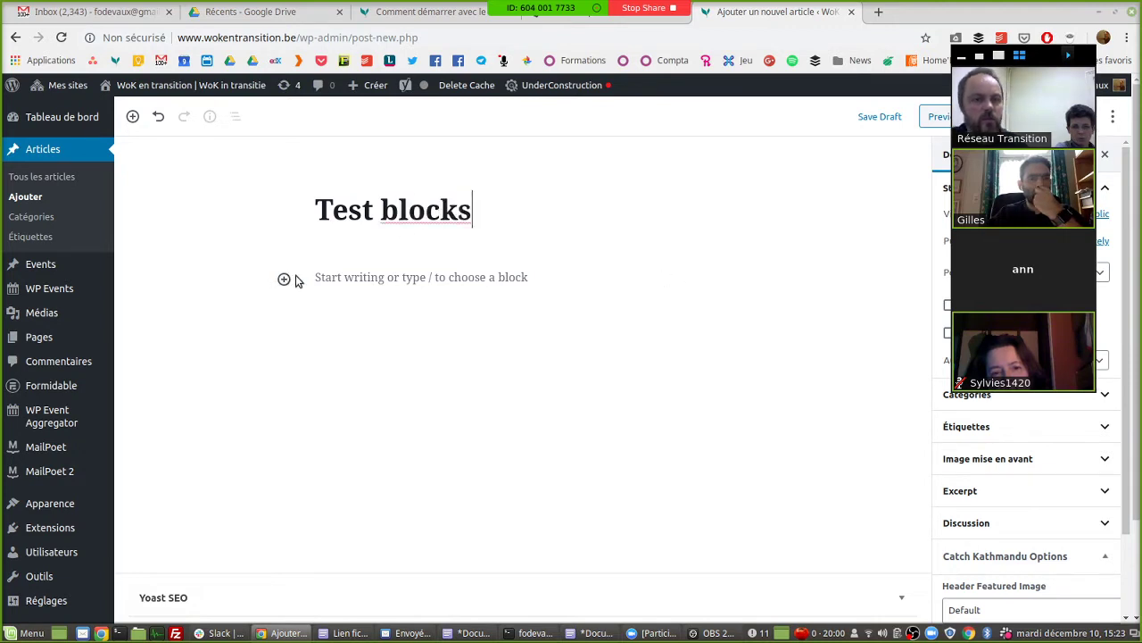
- Write "Texte" in a classic paragraph block below the title
click(331, 277)
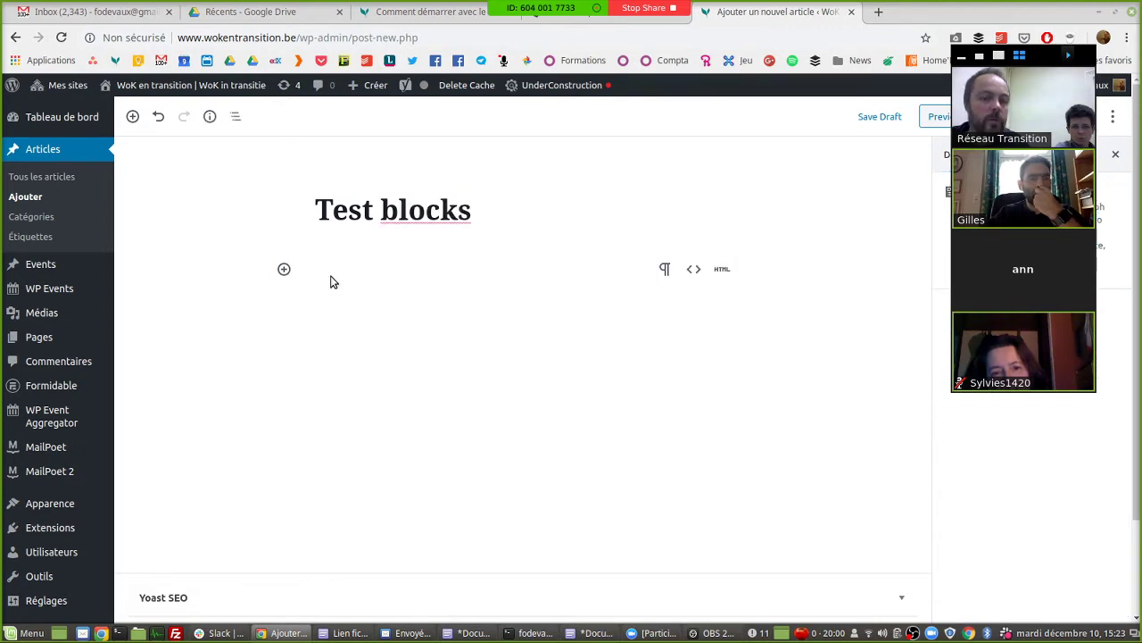
scroll(331, 276, down, 2)
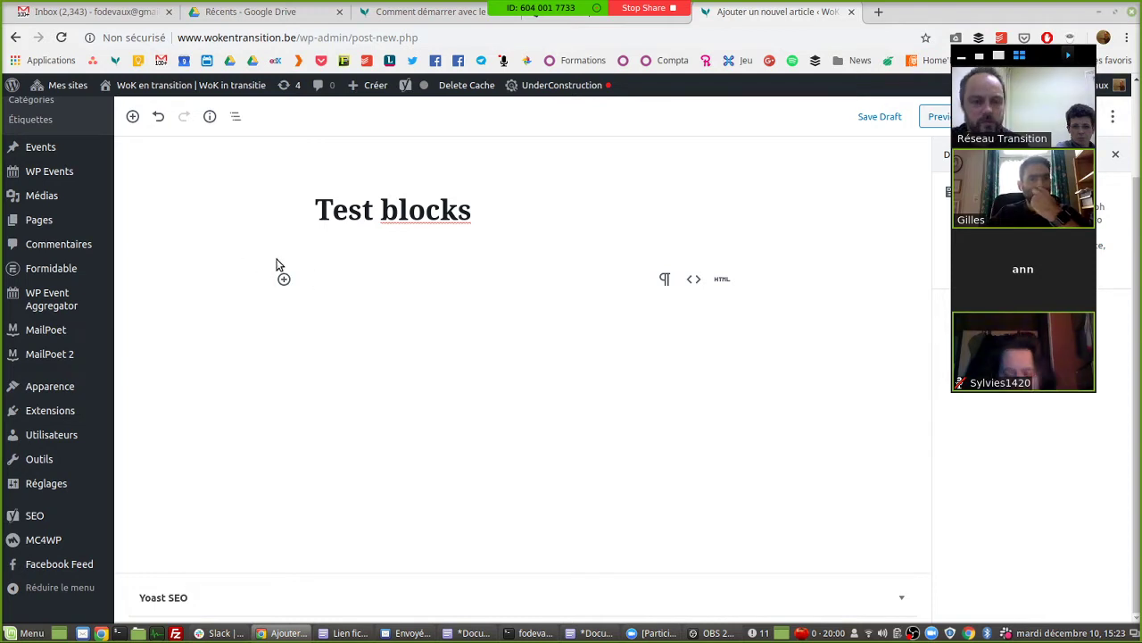
text(Teste)
click(340, 351)
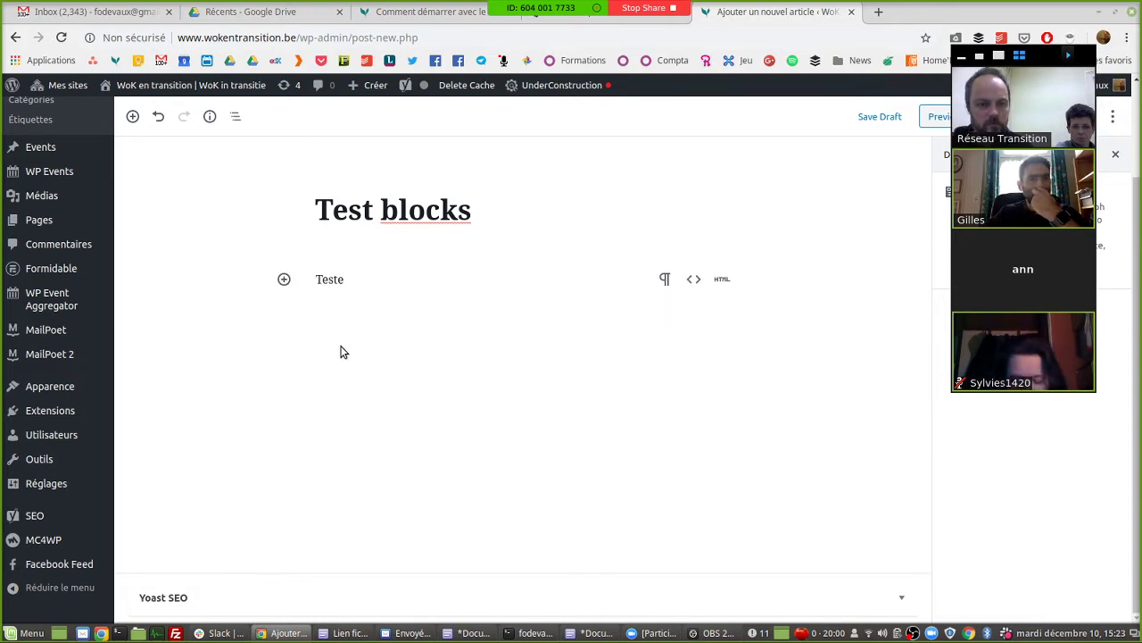
double_click(326, 278)
text(Text)
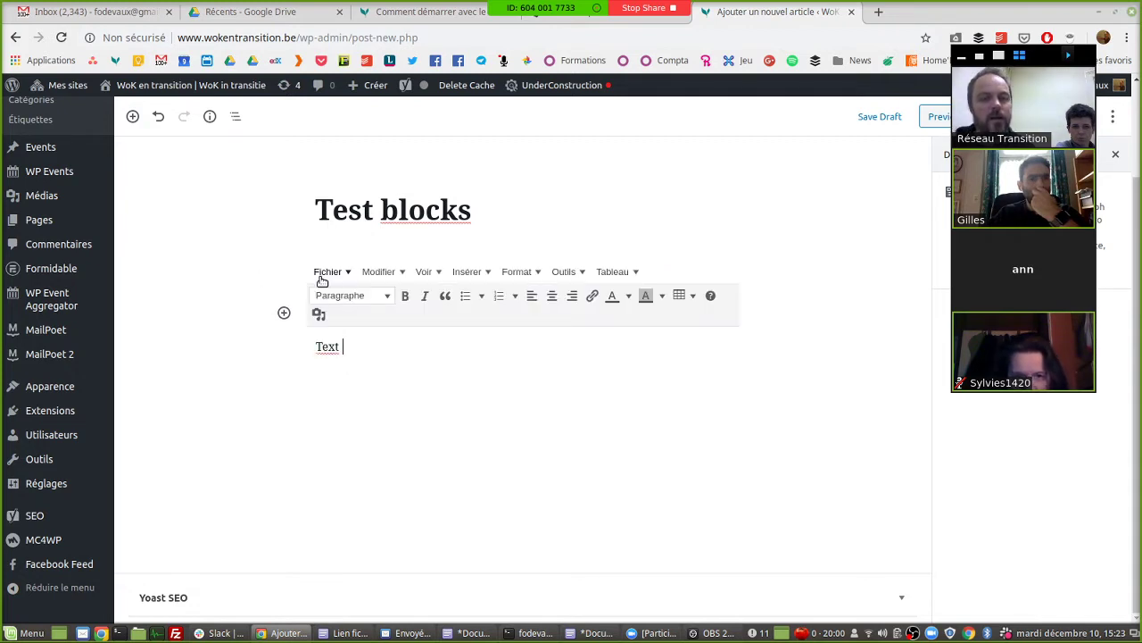
click(388, 339)
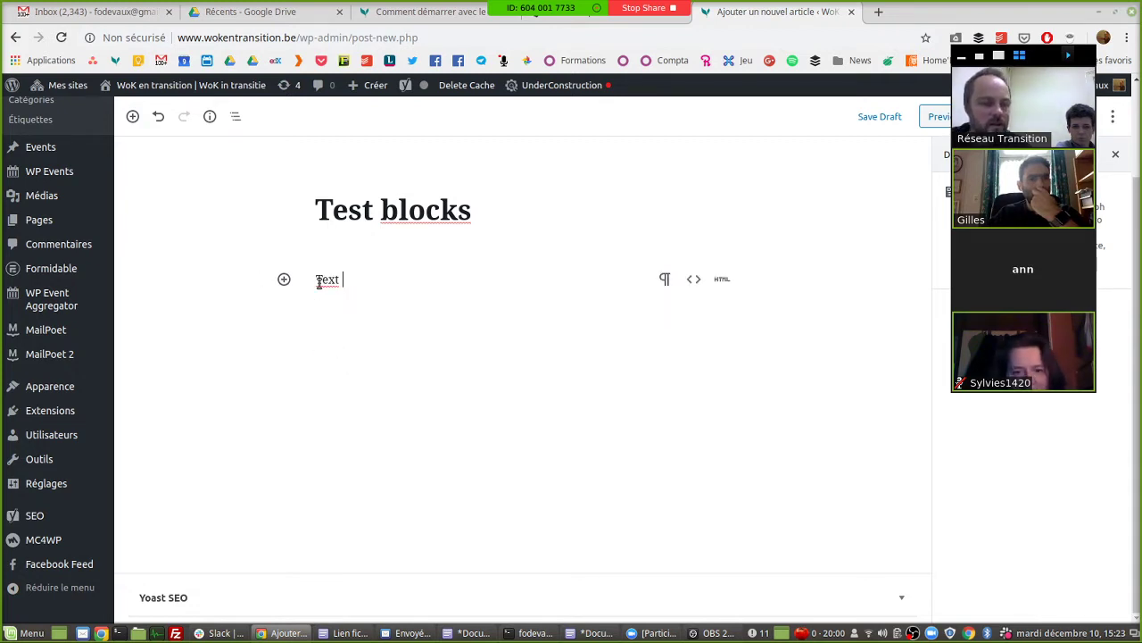
click(285, 280)
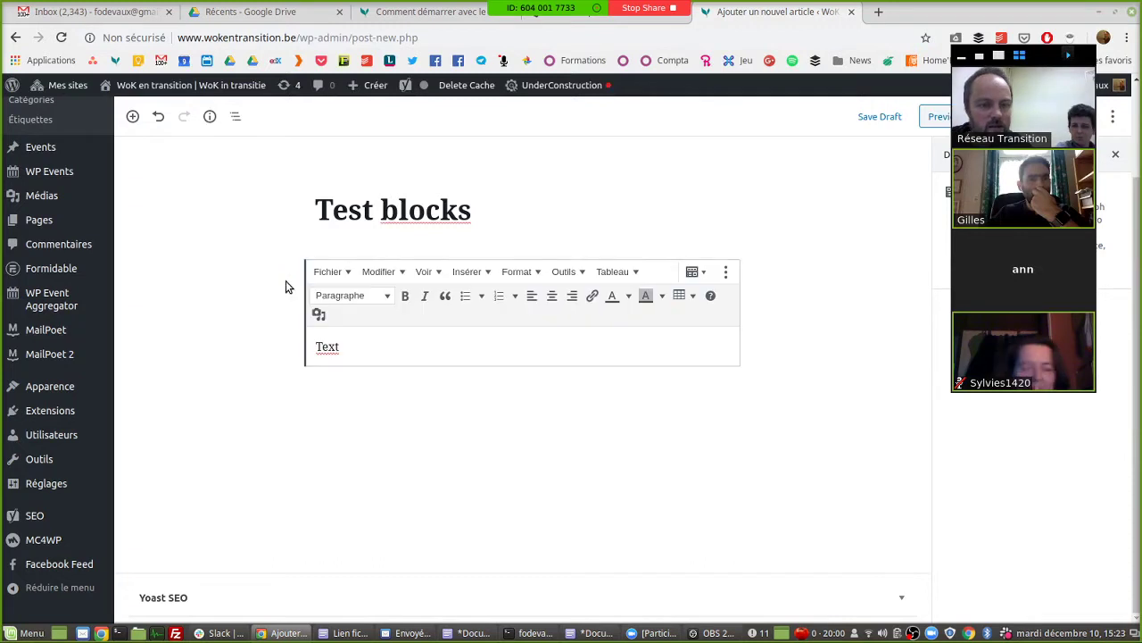
click(359, 346)
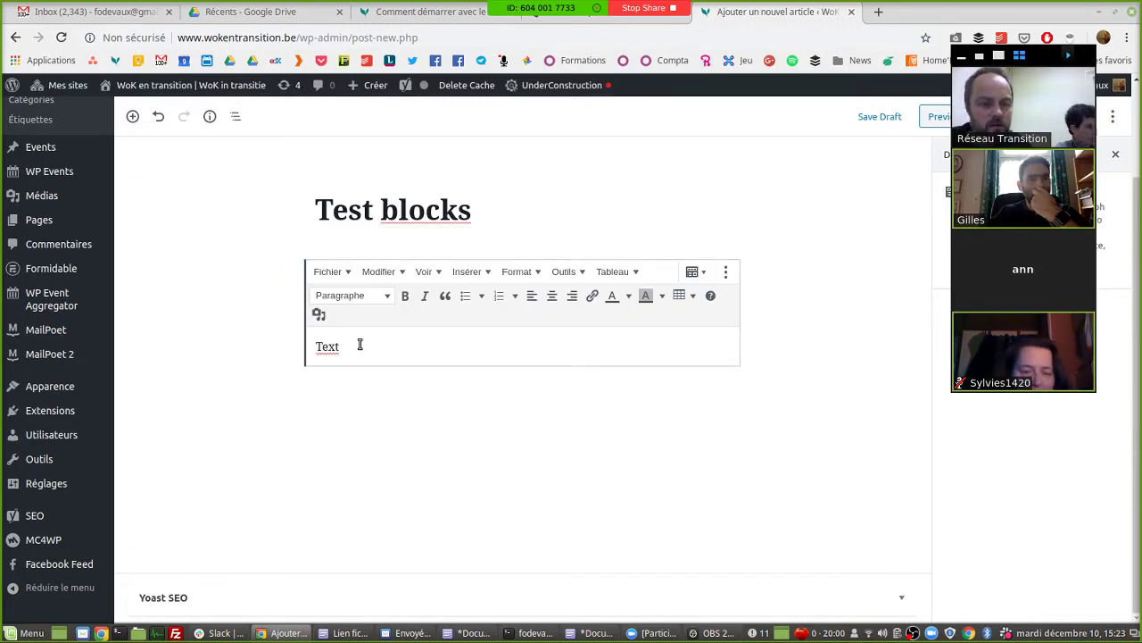
text(e)
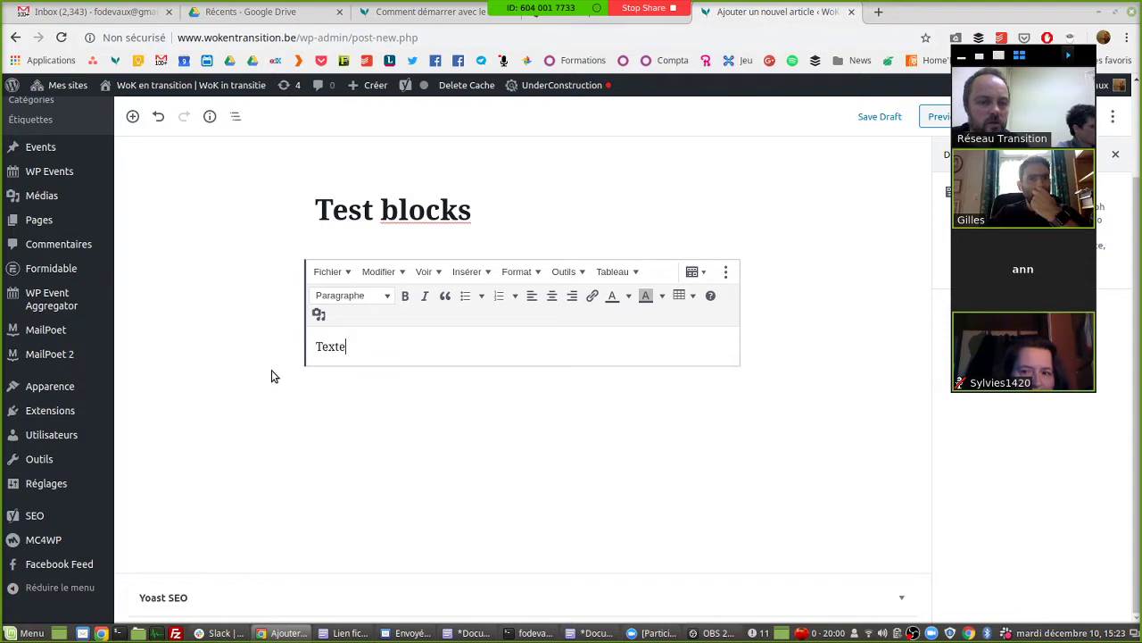
click(453, 389)
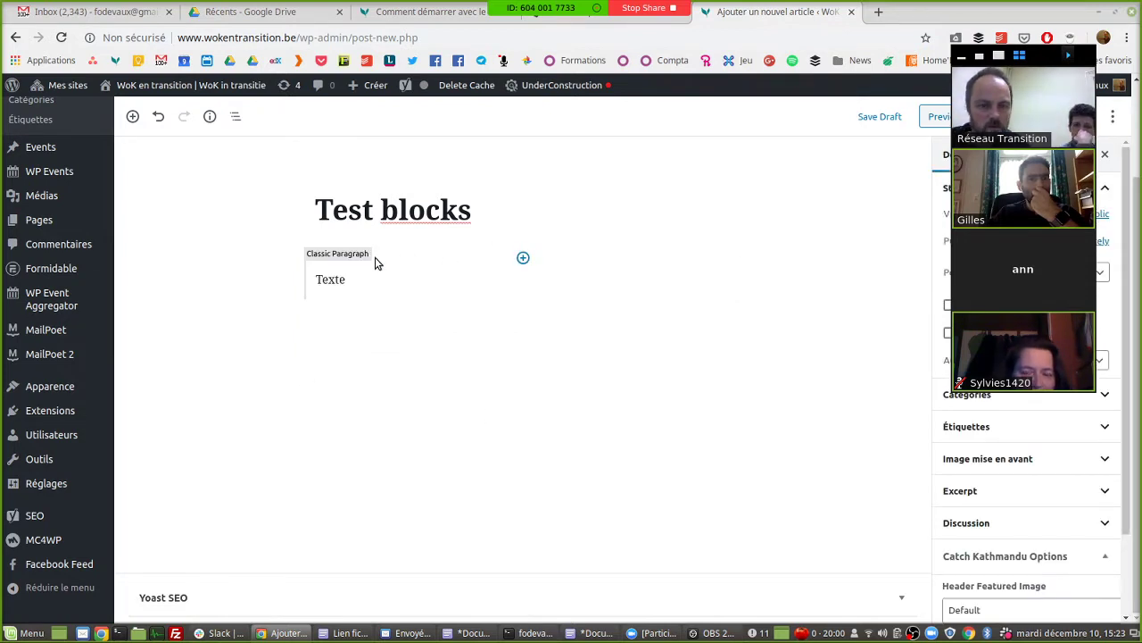
- Insert an image block above the paragraph, using the butterfly photo "Pixel Diary (2)" from the media library
click(524, 258)
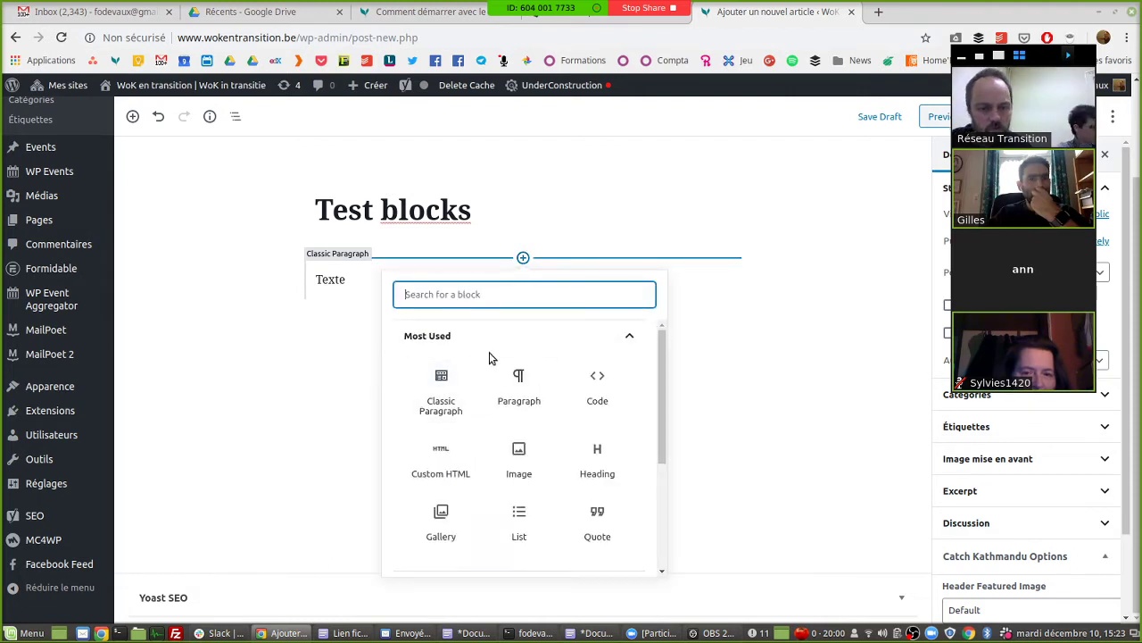
click(523, 454)
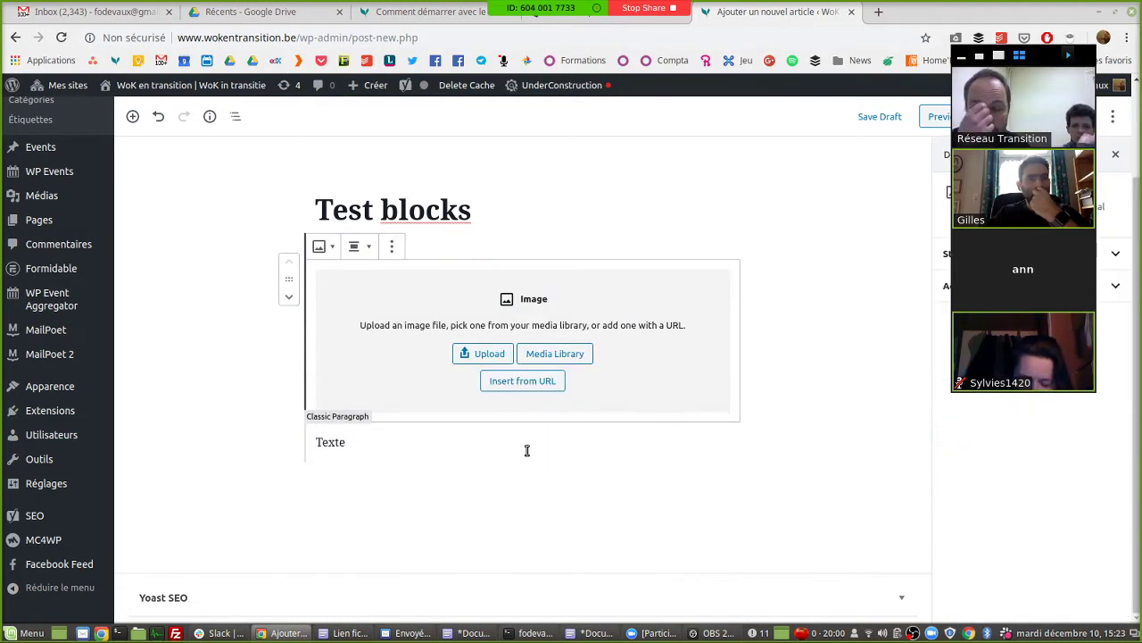
click(570, 360)
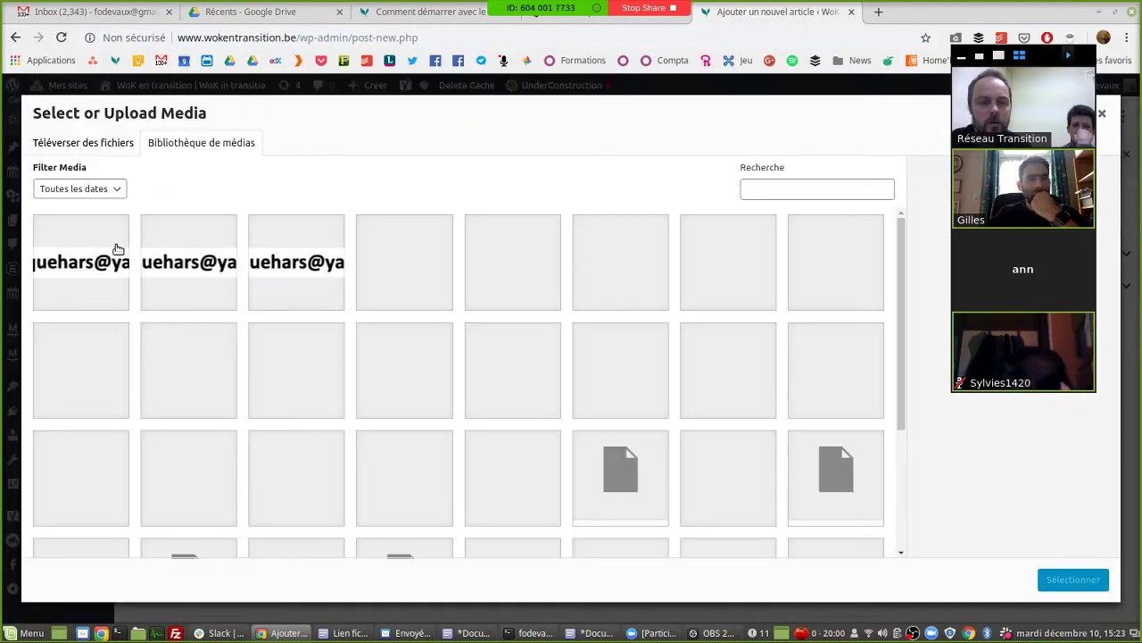
click(522, 484)
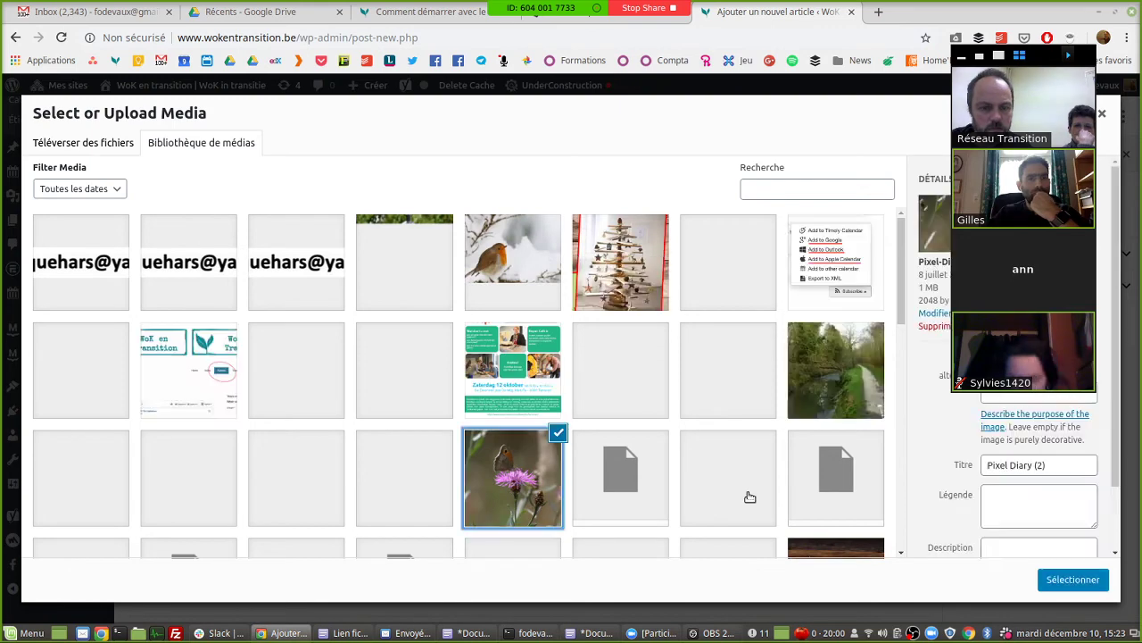
click(1080, 580)
- Extend the paragraph under the image to "Texte Texte Texte Texte" with a second line reading "Texte Texte Texte"
scroll(700, 206, down, 2)
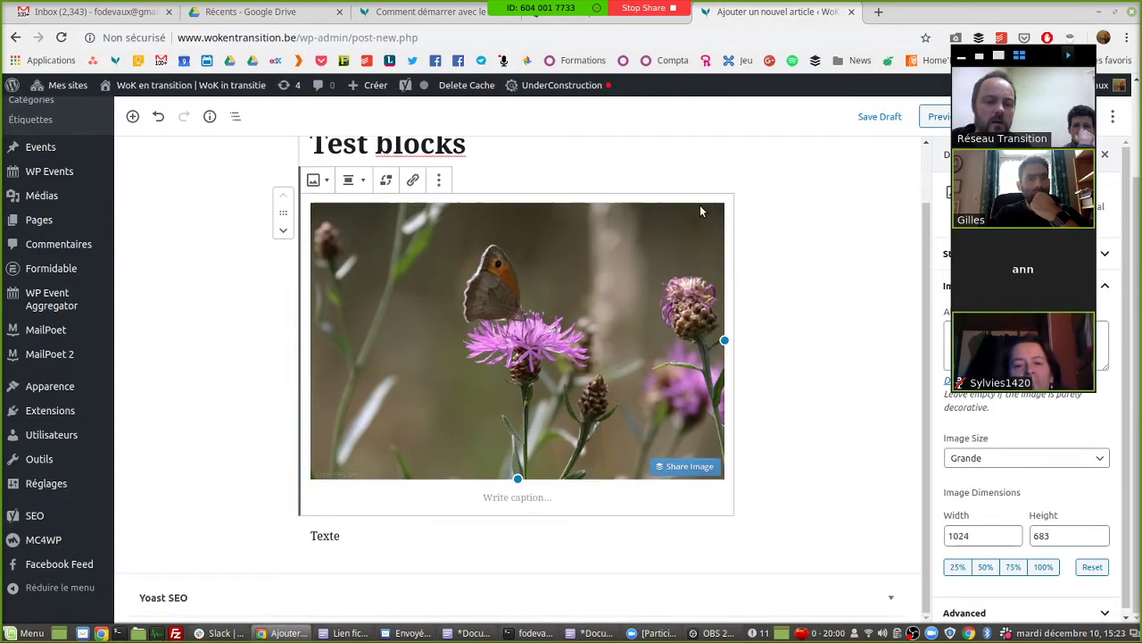
click(410, 536)
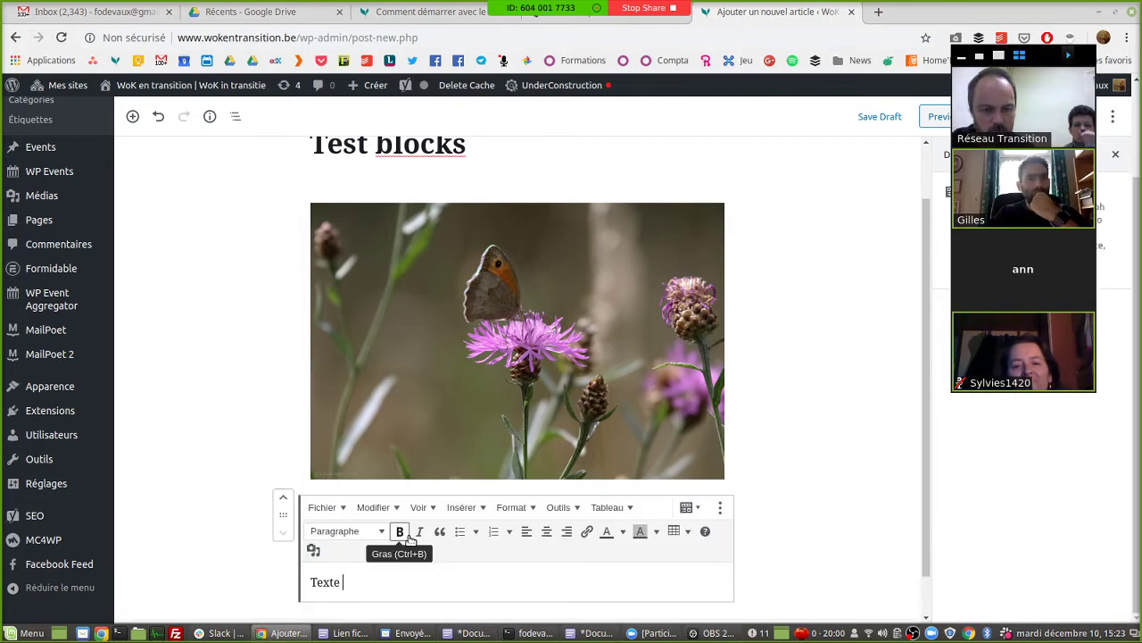
key(ctrl+a)
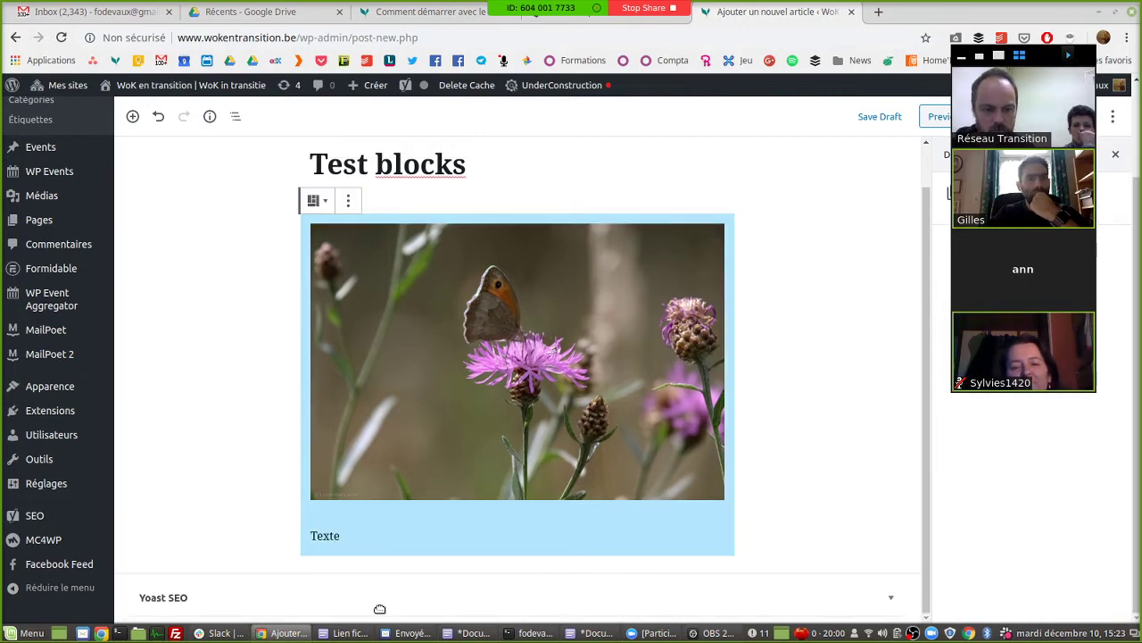
click(335, 538)
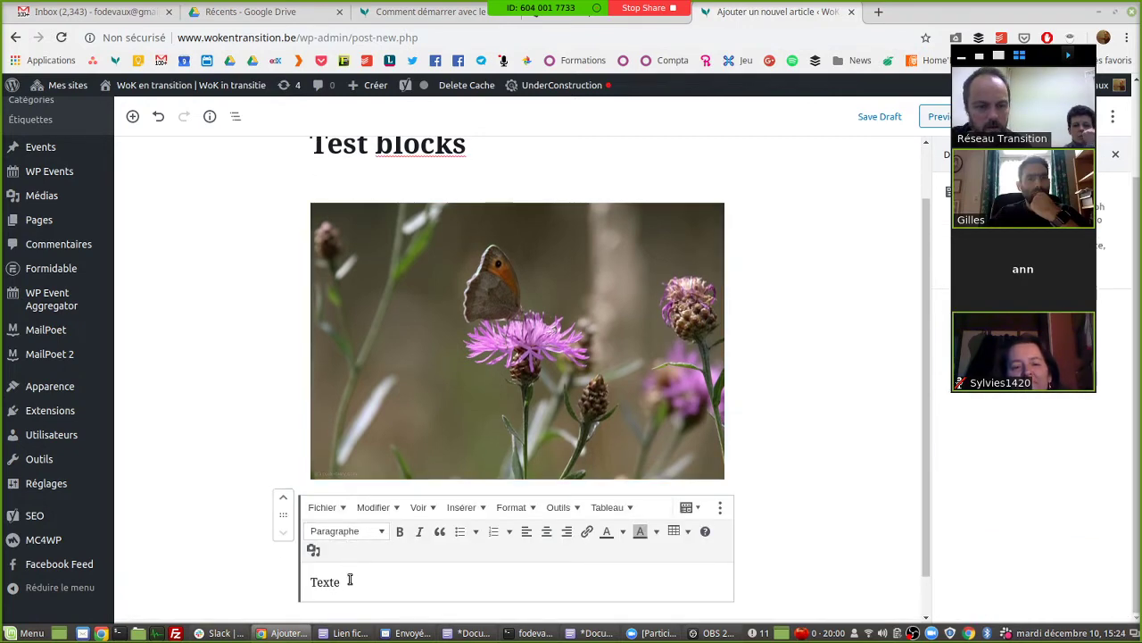
double_click(350, 579)
click(350, 579)
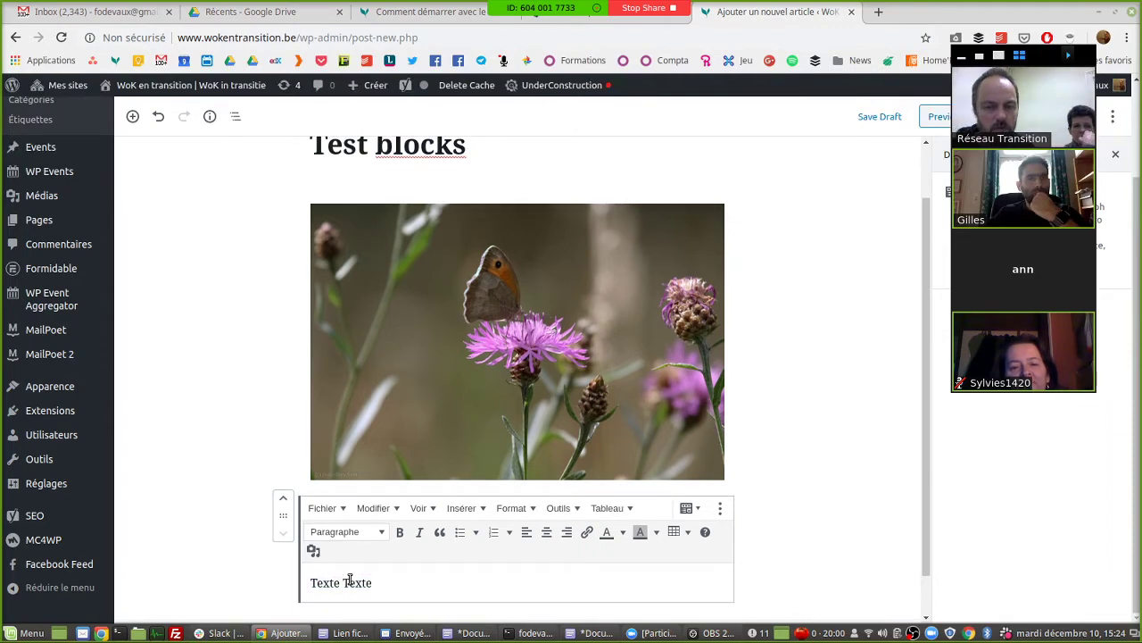
text(Texte Texte)
key(shift+Return)
text(Texte )
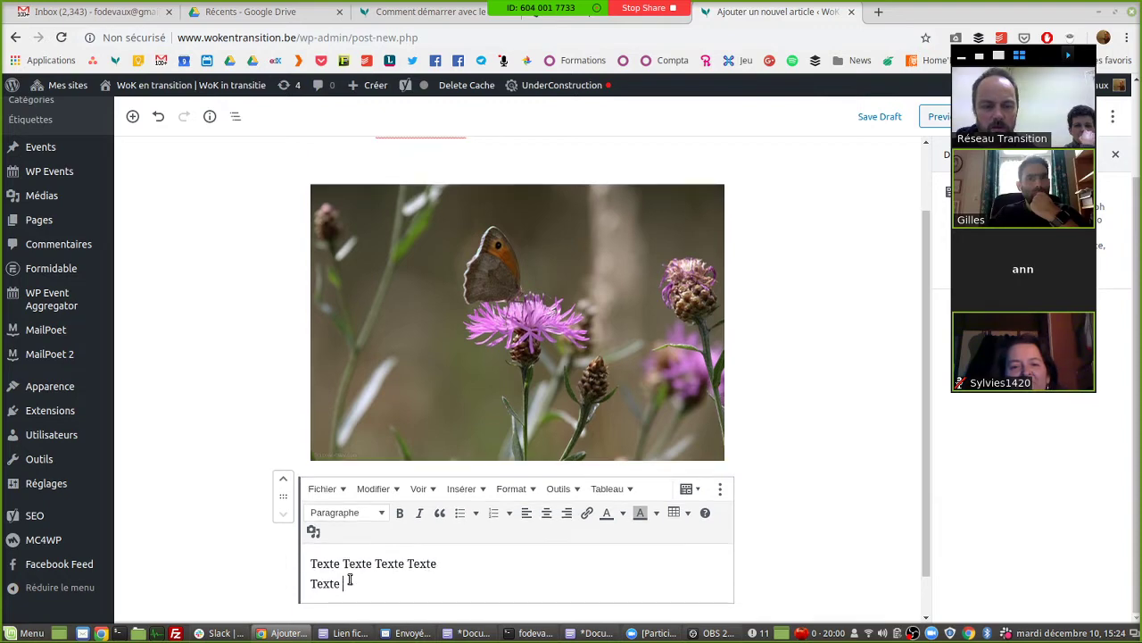
text(Texte Texte)
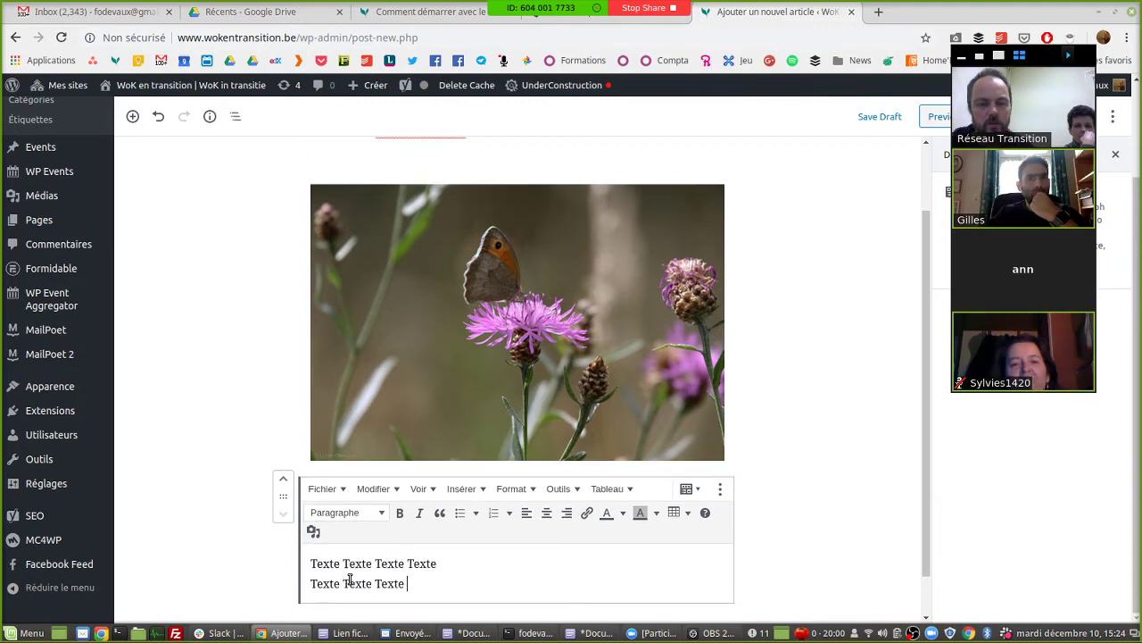
click(822, 450)
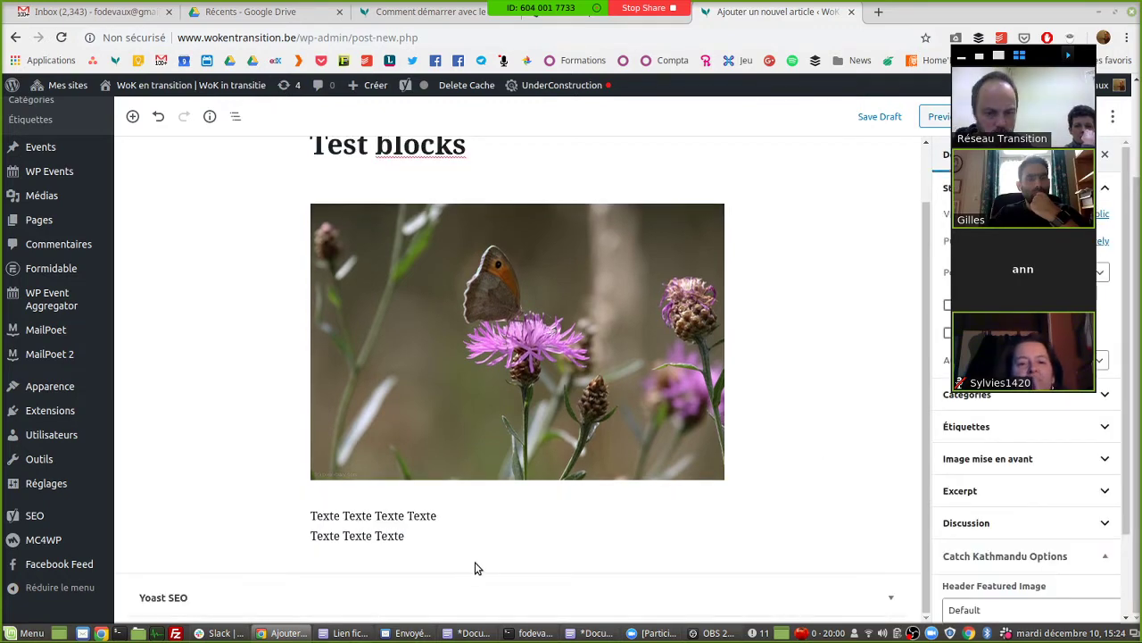
- Add a heading block reading "Titre" at the end of the article and set its level to H4
click(132, 118)
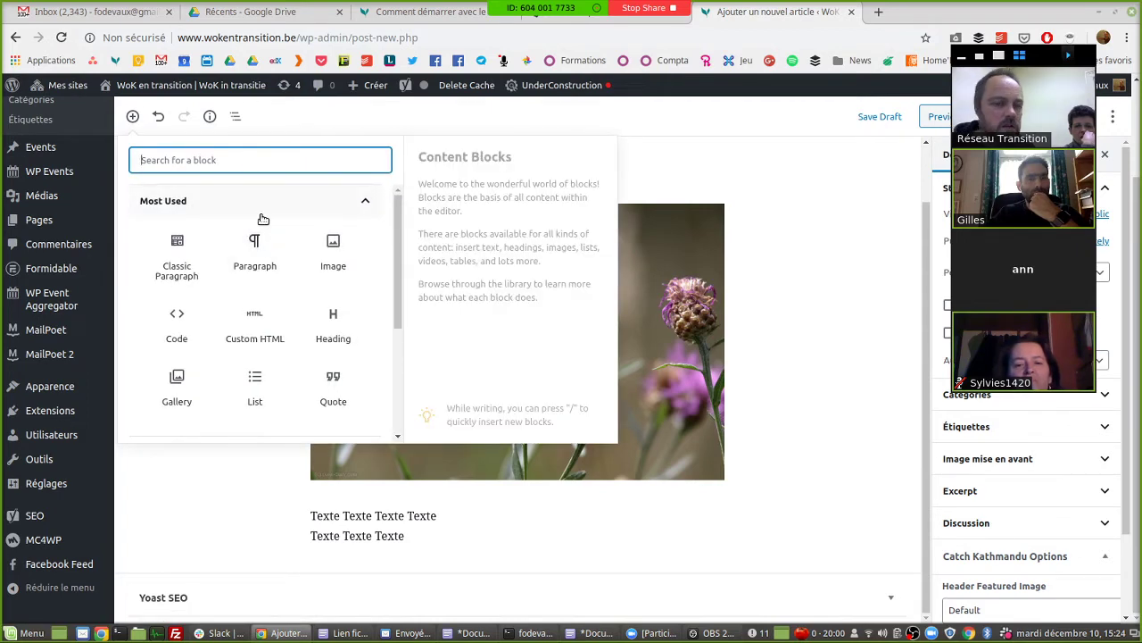
click(332, 316)
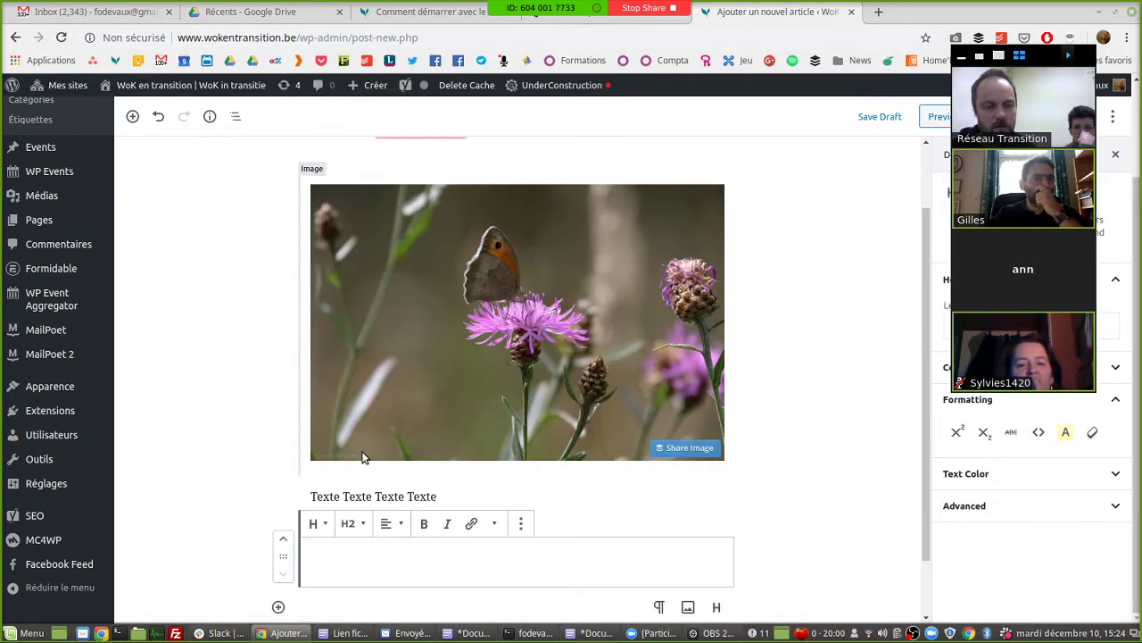
text(Titre)
drag(1044, 68, 851, 68)
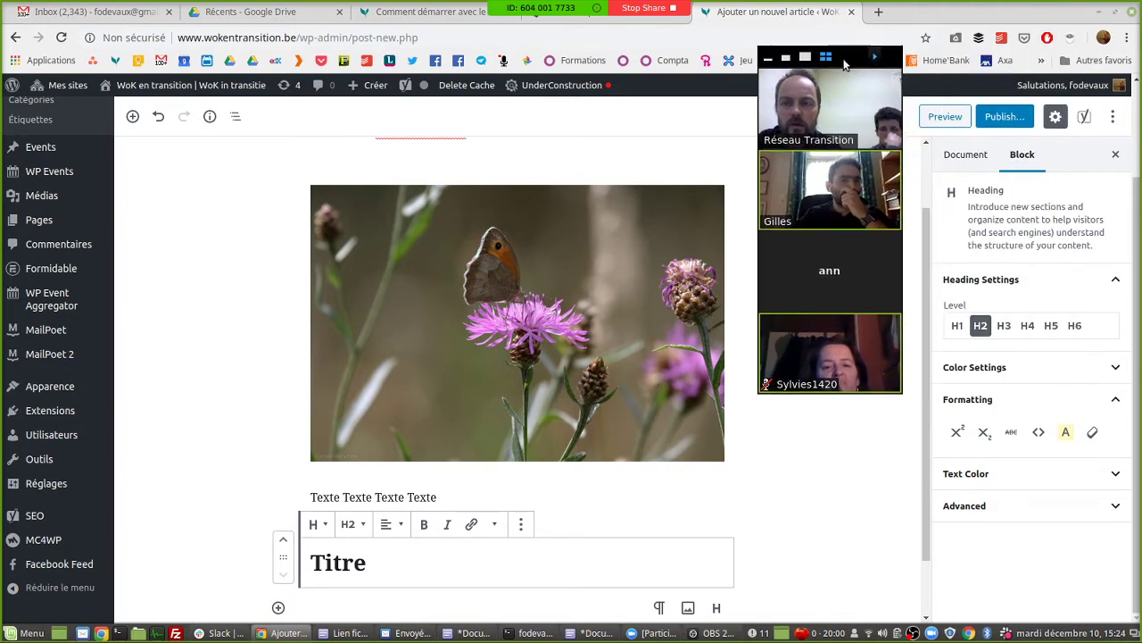
click(1028, 328)
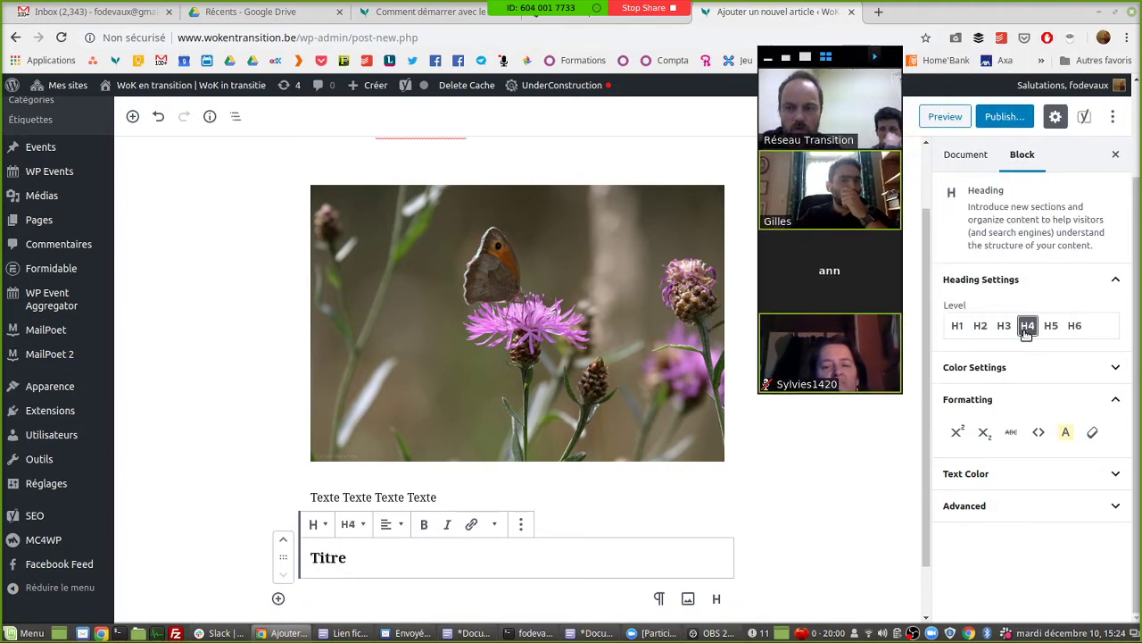
- Apply the Circle Mask style to the butterfly image block
click(516, 402)
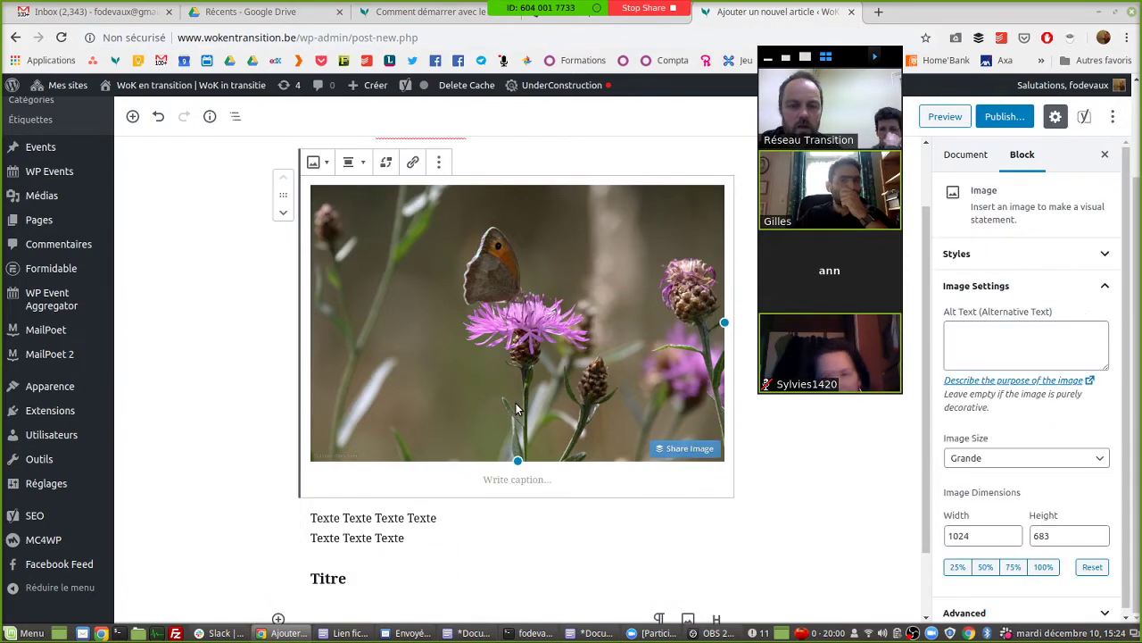
click(1015, 256)
click(1053, 316)
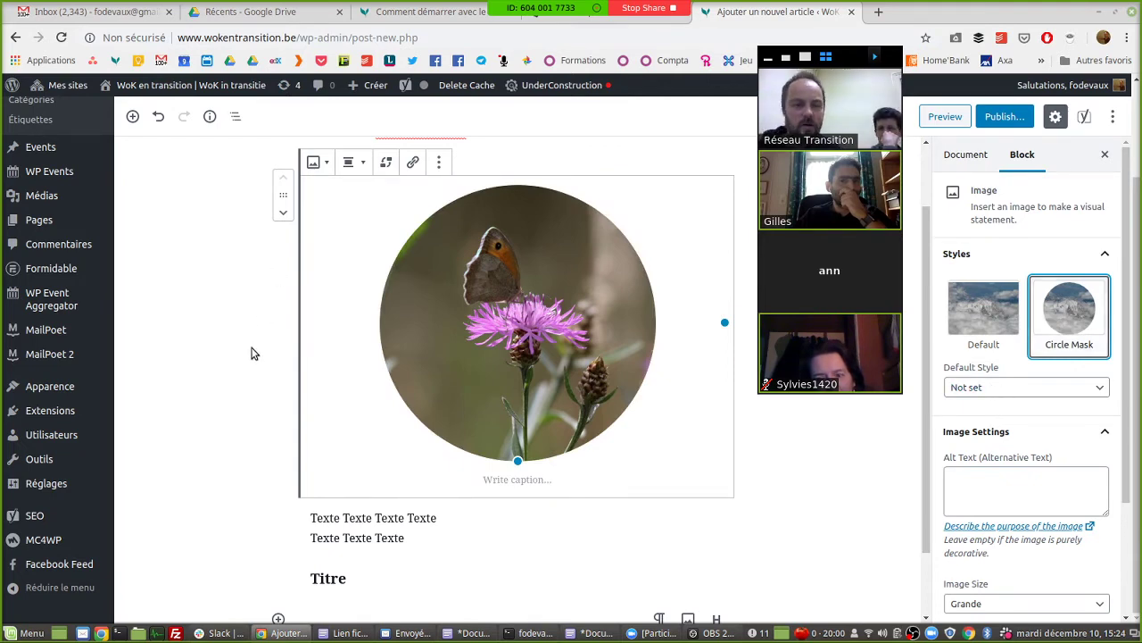
click(158, 205)
- Add a gallery block at the end of the article, below the "Titre" heading
click(133, 116)
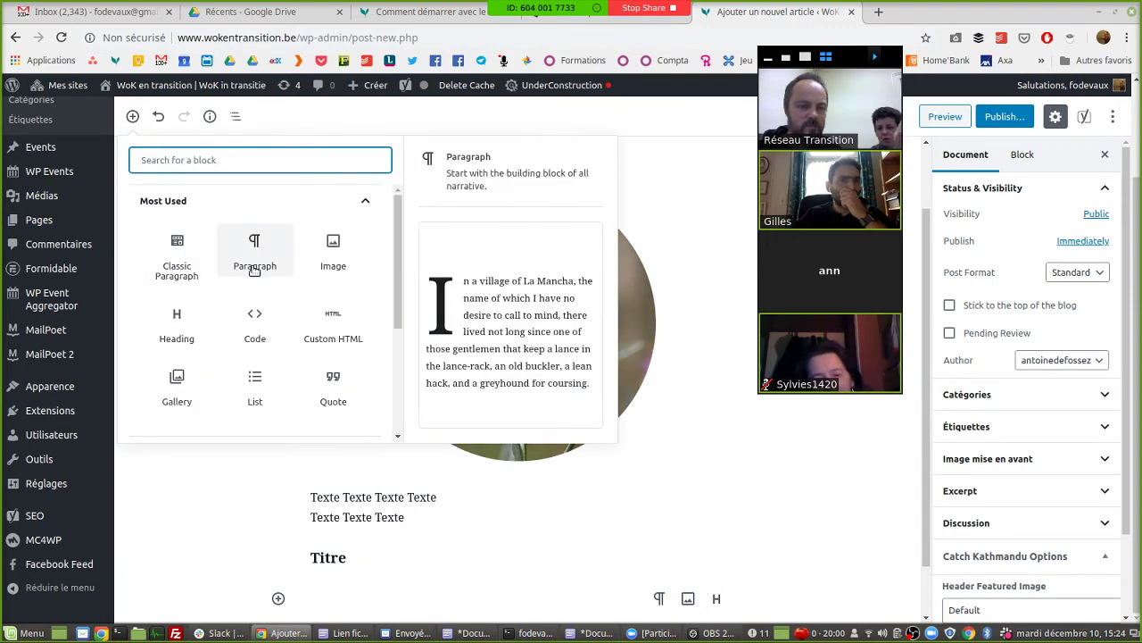
scroll(255, 271, down, 3)
scroll(246, 286, up, 3)
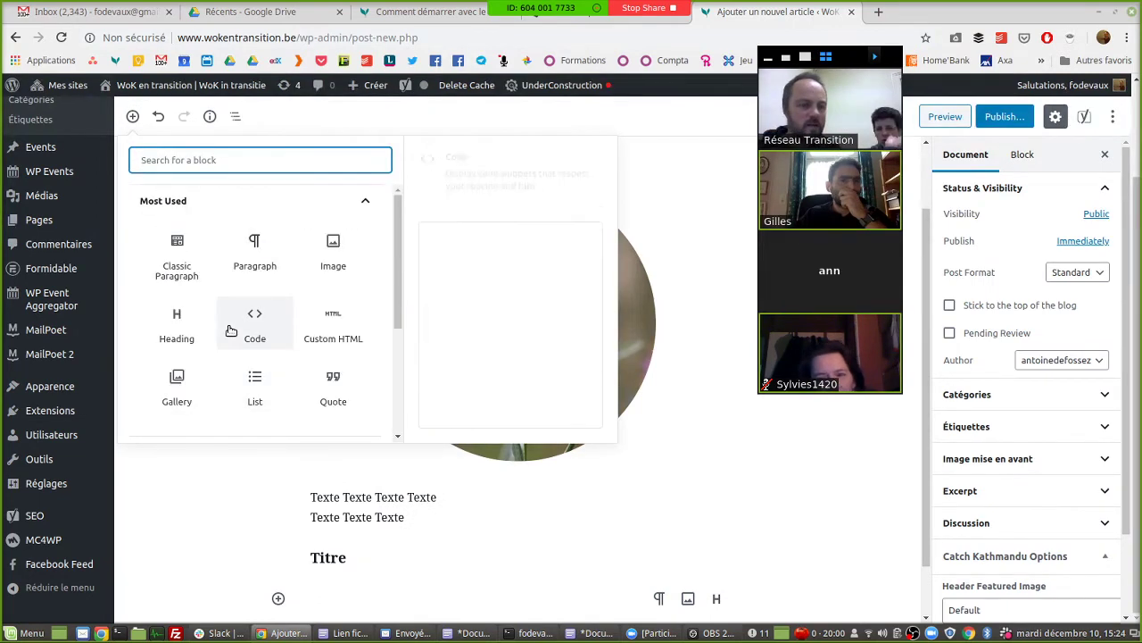
scroll(230, 330, down, 3)
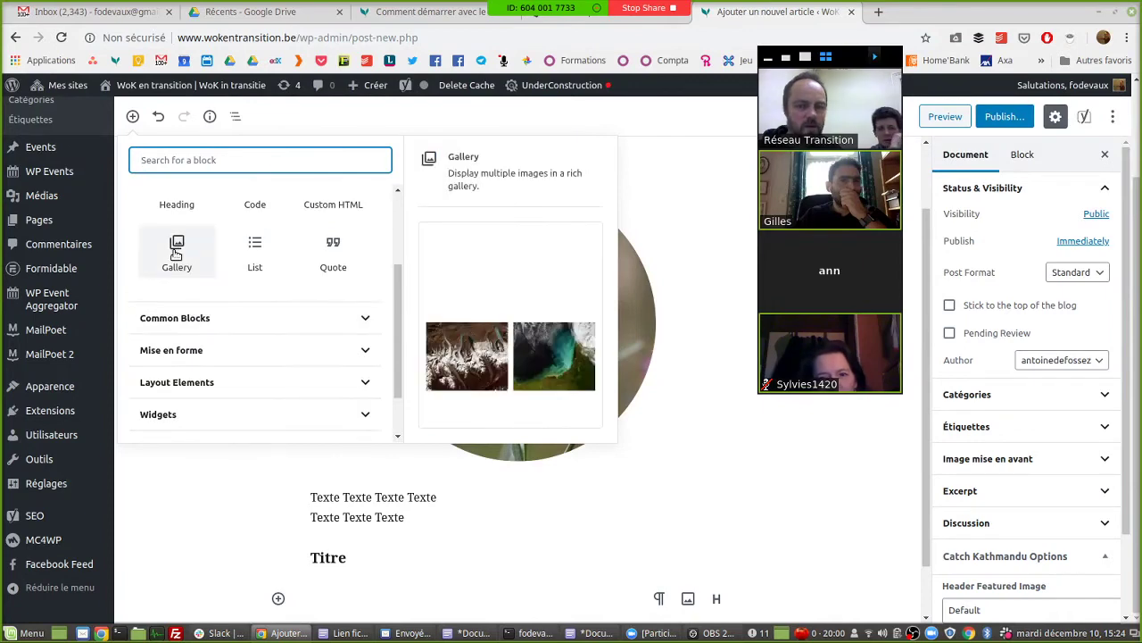
click(177, 255)
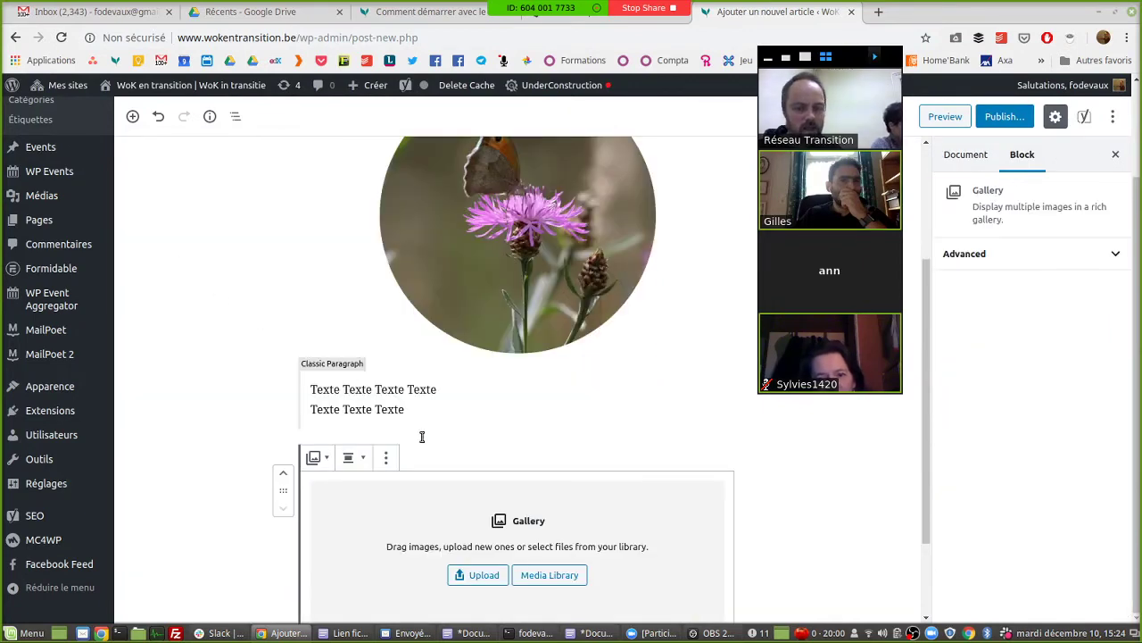
- Select seven media library photos for the gallery: outdoor stand, riverside path, grey leaf, fruit picker, red bug, "Pixel Diary (2)" and "IMG_0846"
click(538, 578)
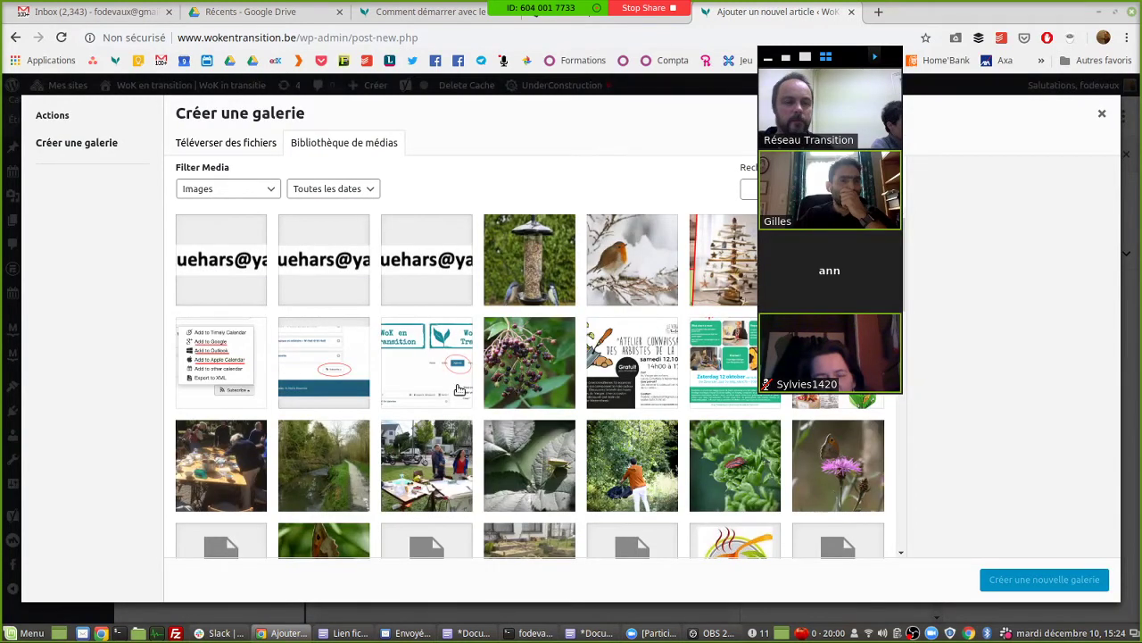
click(414, 469)
click(344, 439)
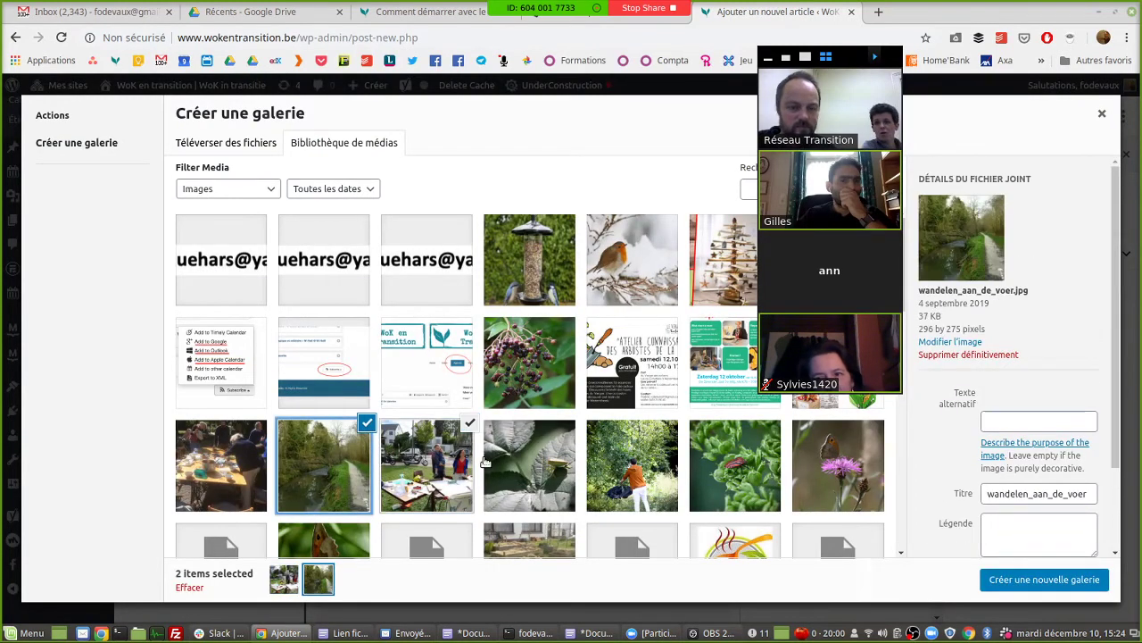
click(529, 465)
click(632, 464)
click(735, 464)
click(837, 464)
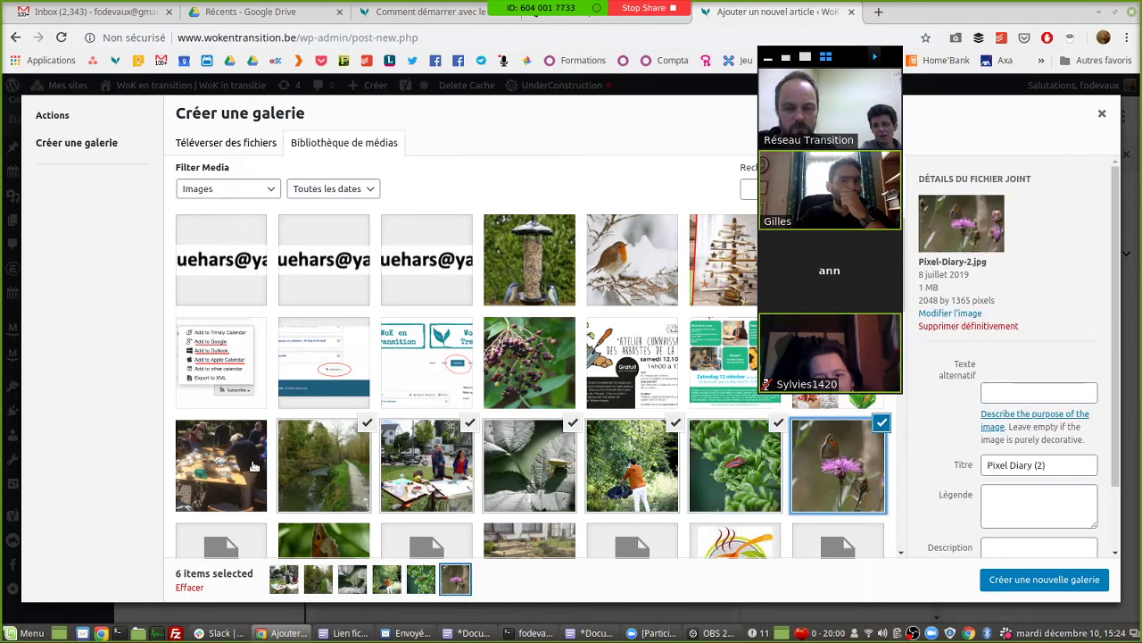
click(253, 466)
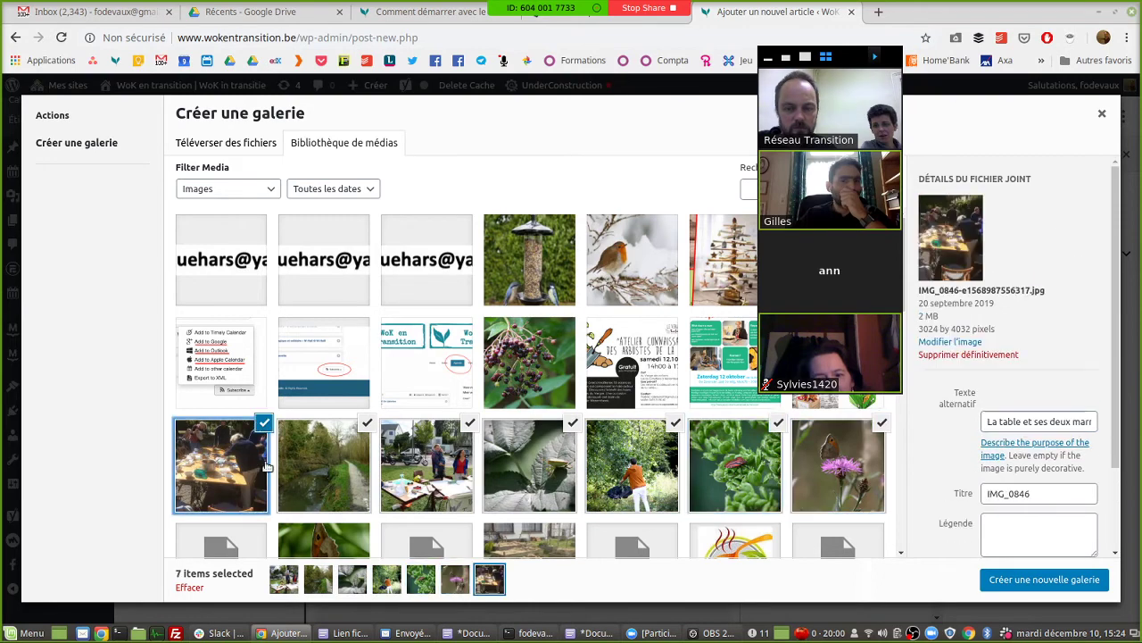
- Create a gallery from the seven selected photos and insert it into the article
click(1038, 580)
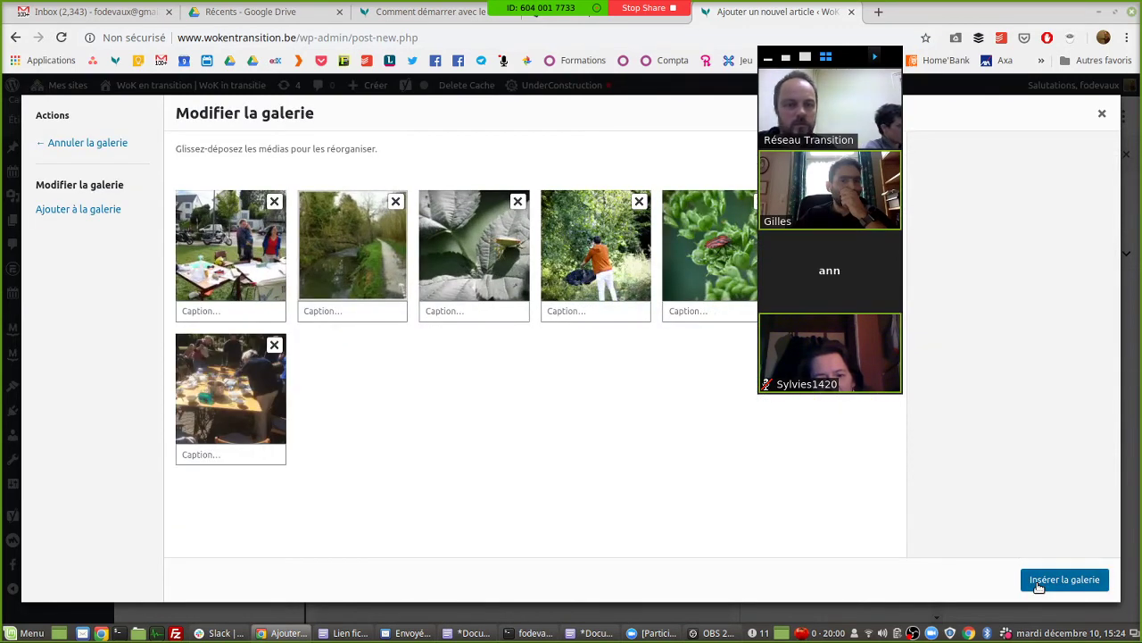
click(1064, 580)
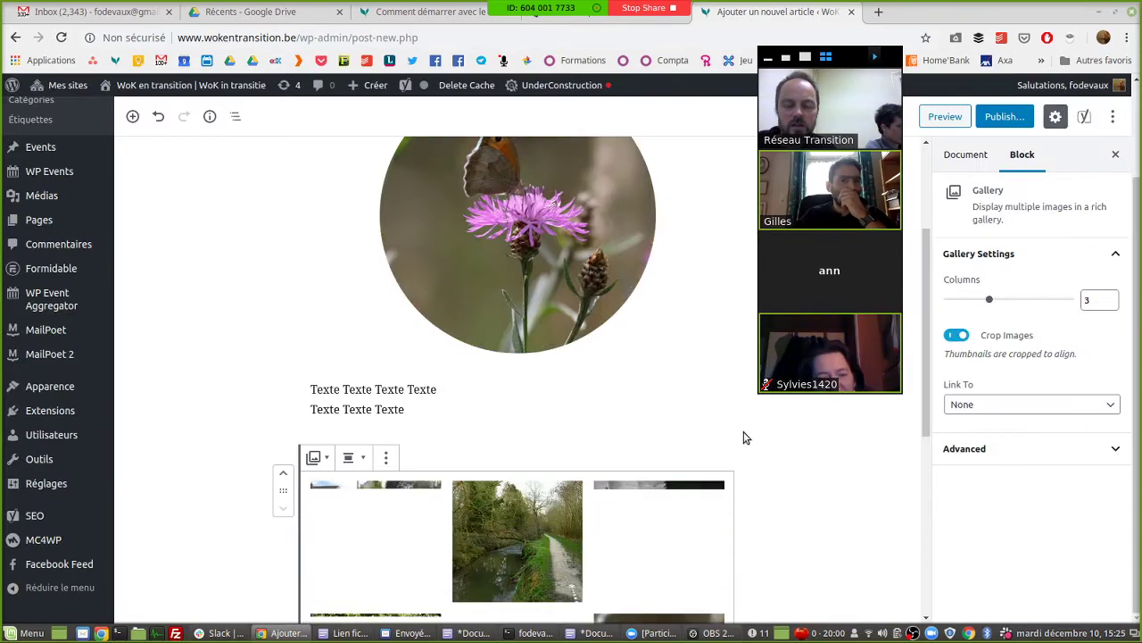
scroll(668, 453, down, 3)
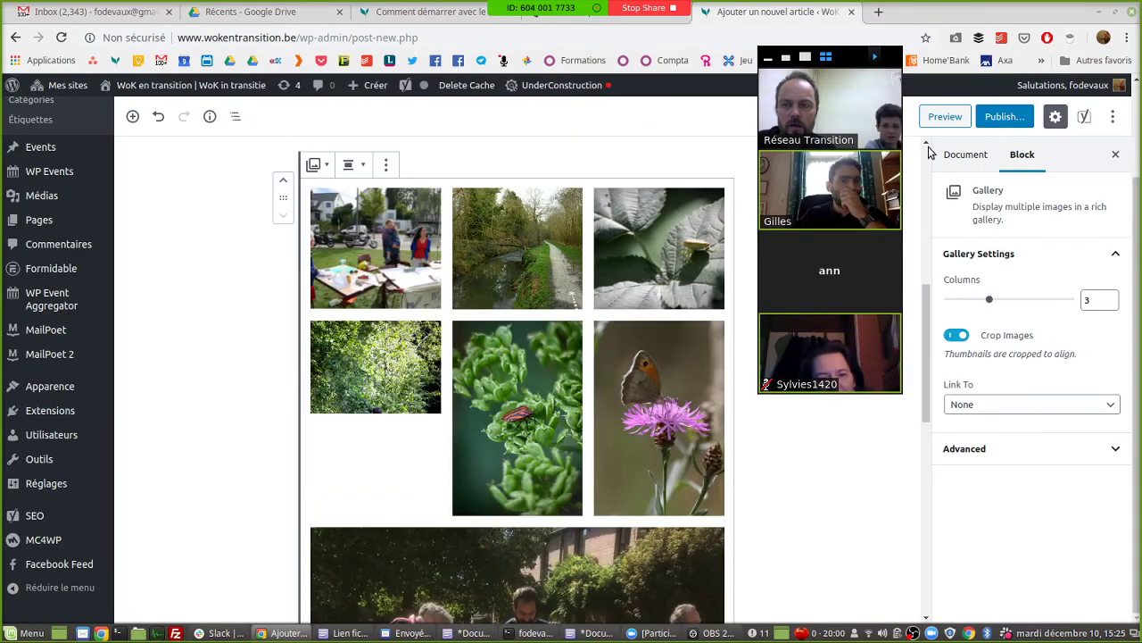
scroll(759, 477, down, 3)
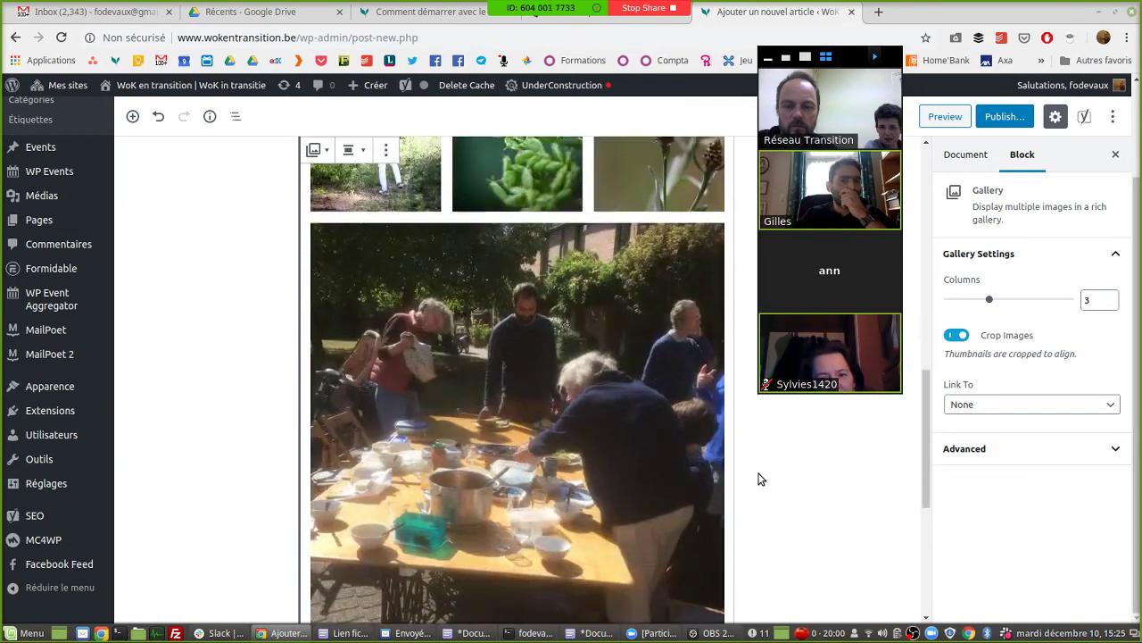
scroll(758, 478, down, 3)
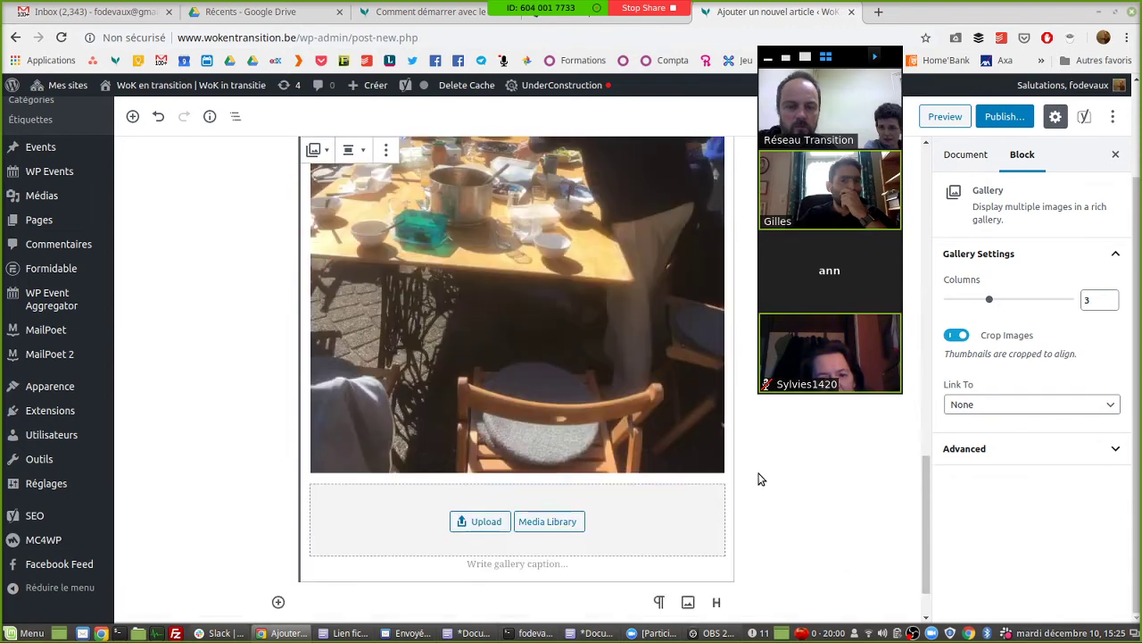
- Examine the block types offered in the Most Used, Mise en forme, Widgets and Common Blocks categories
click(131, 116)
scroll(267, 229, down, 2)
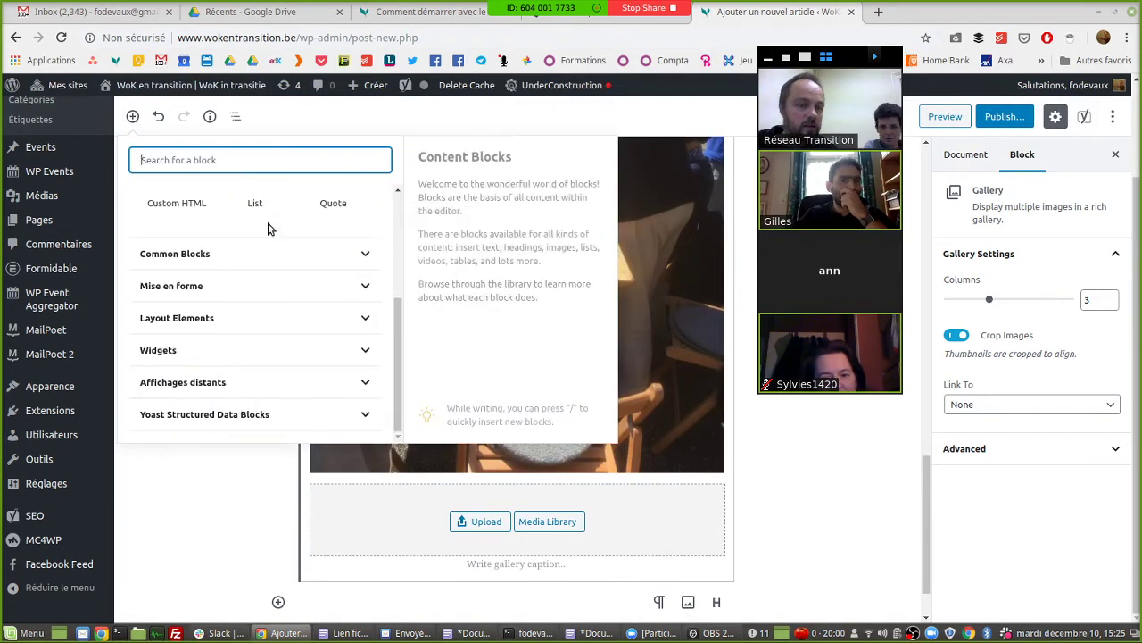
scroll(288, 191, up, 3)
scroll(290, 193, down, 2)
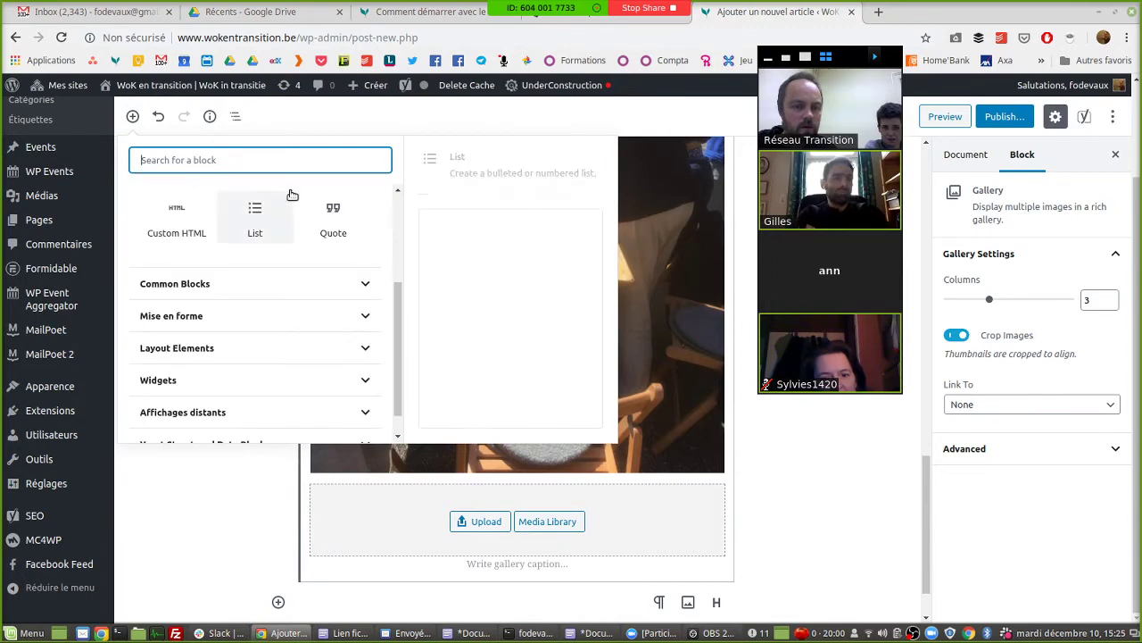
scroll(343, 299, up, 2)
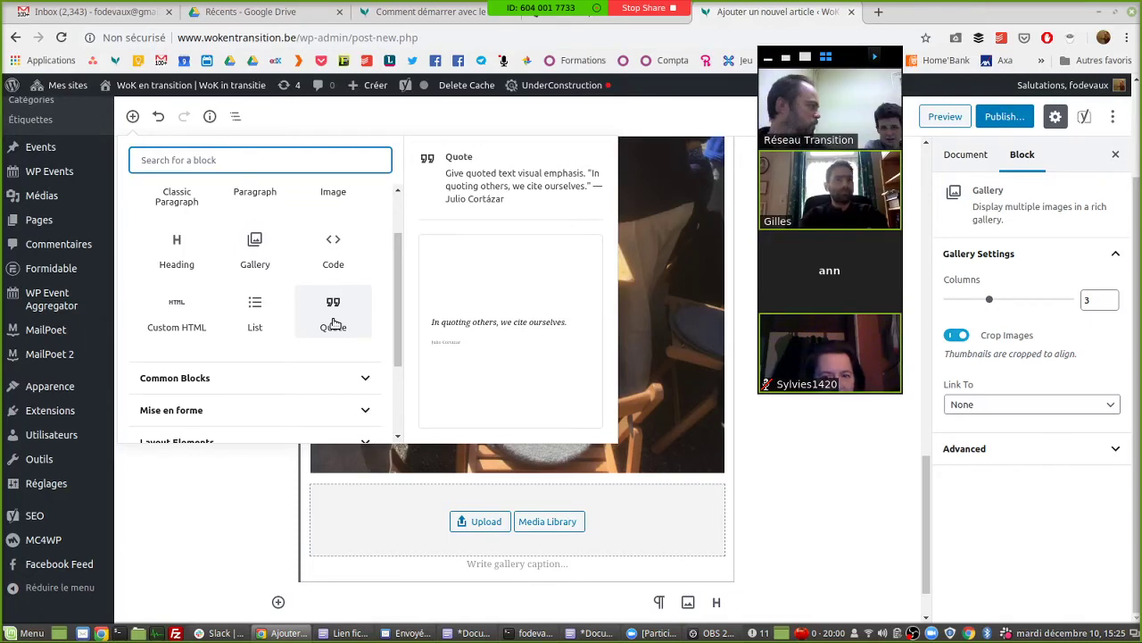
scroll(280, 298, down, 3)
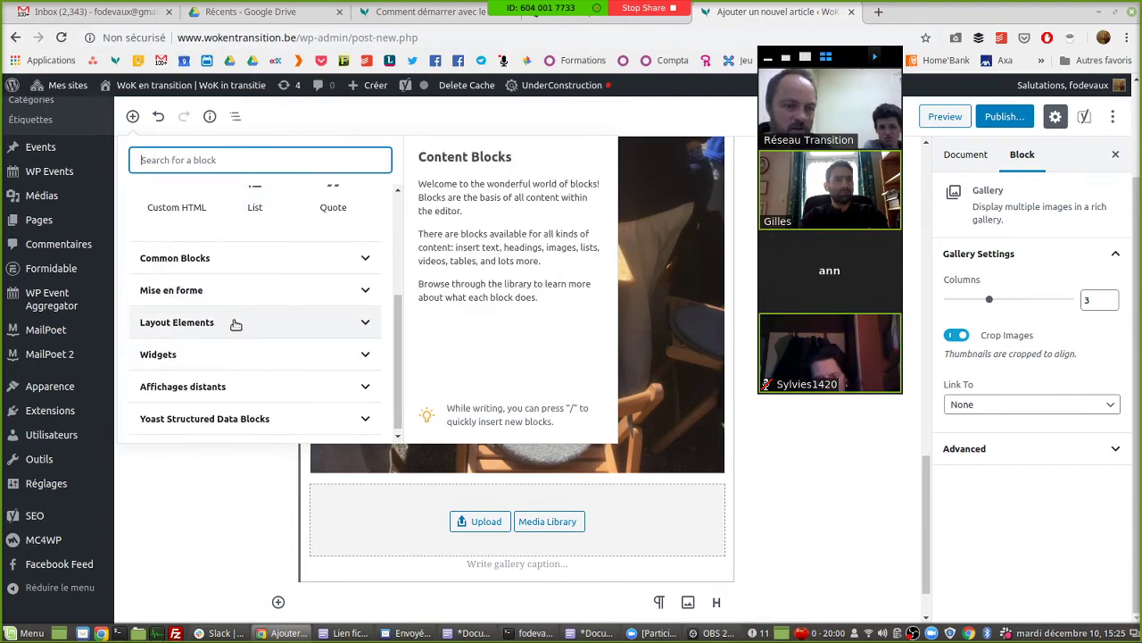
click(259, 290)
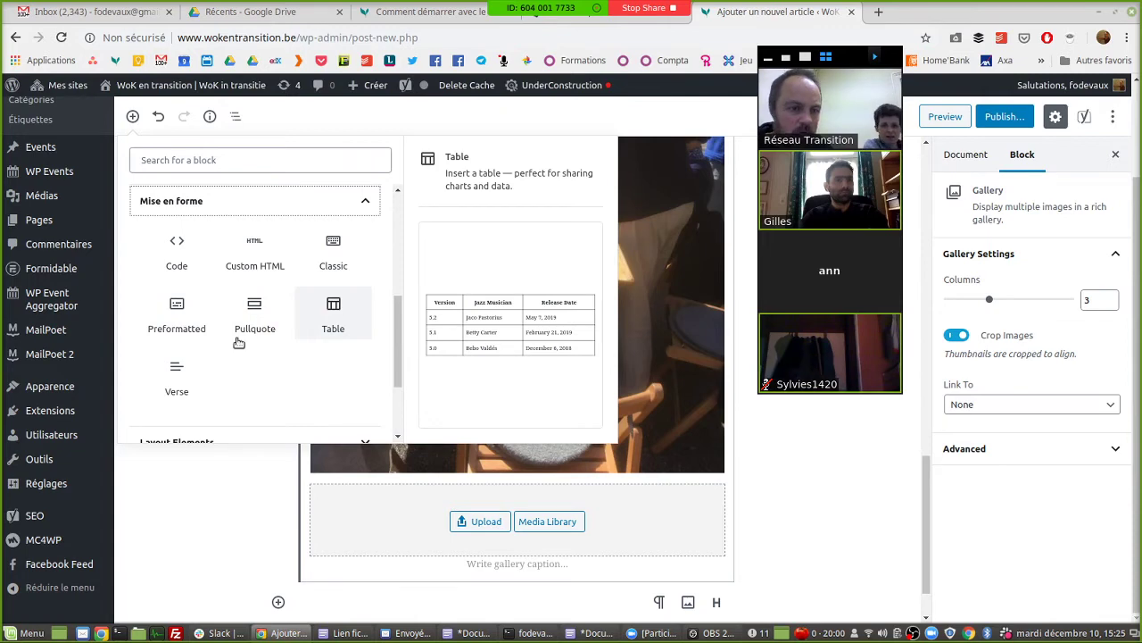
scroll(230, 348, down, 2)
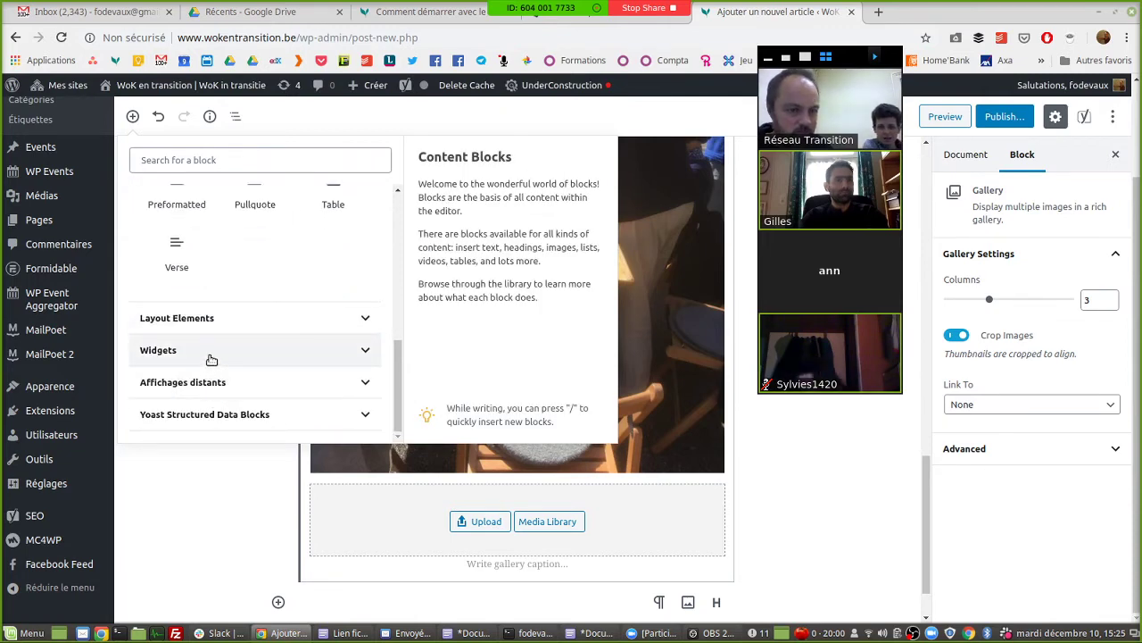
click(215, 353)
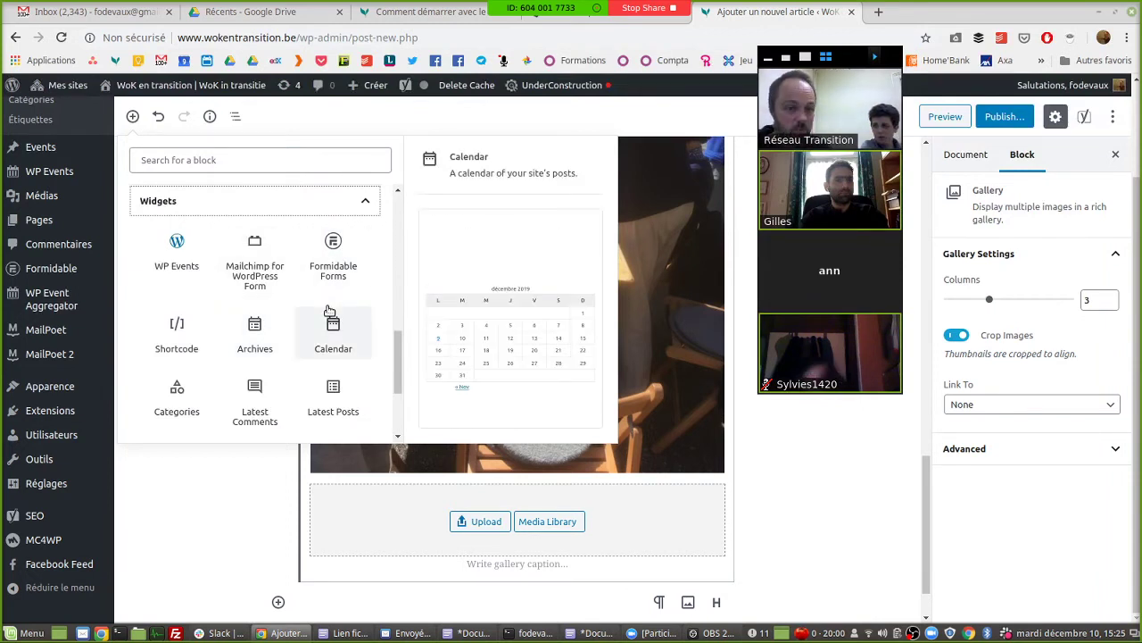
scroll(329, 310, up, 10)
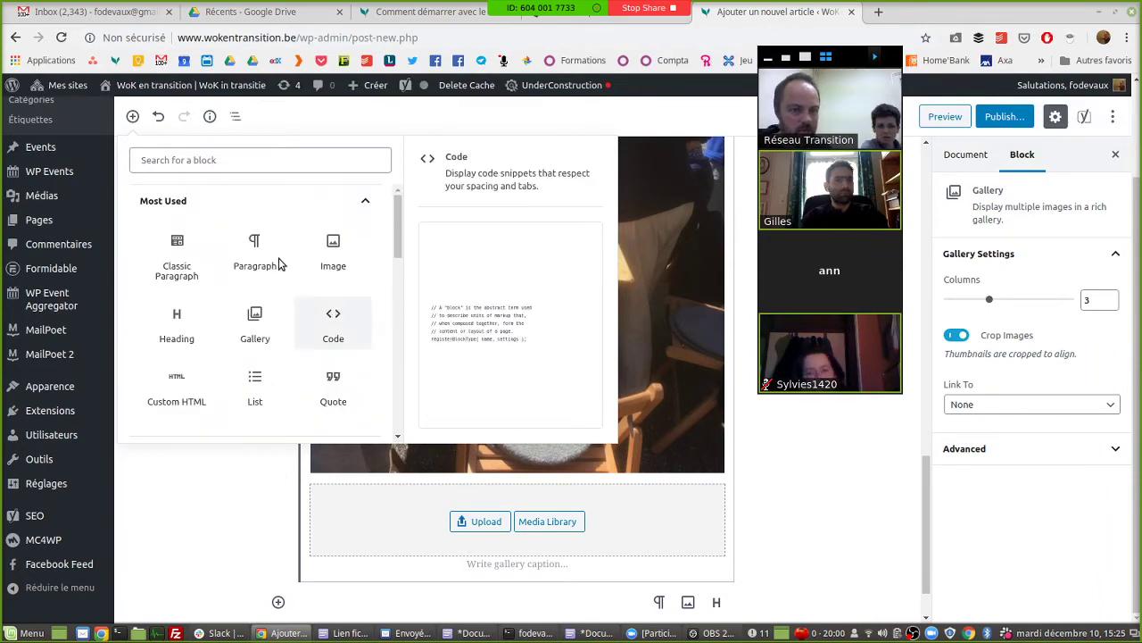
scroll(277, 258, down, 3)
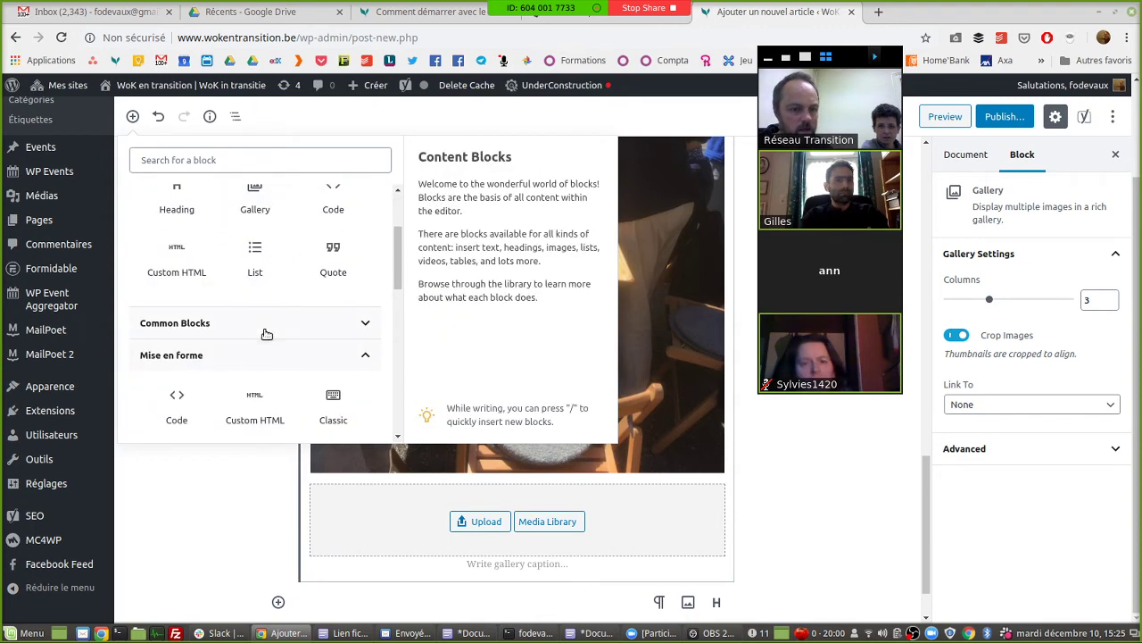
click(265, 324)
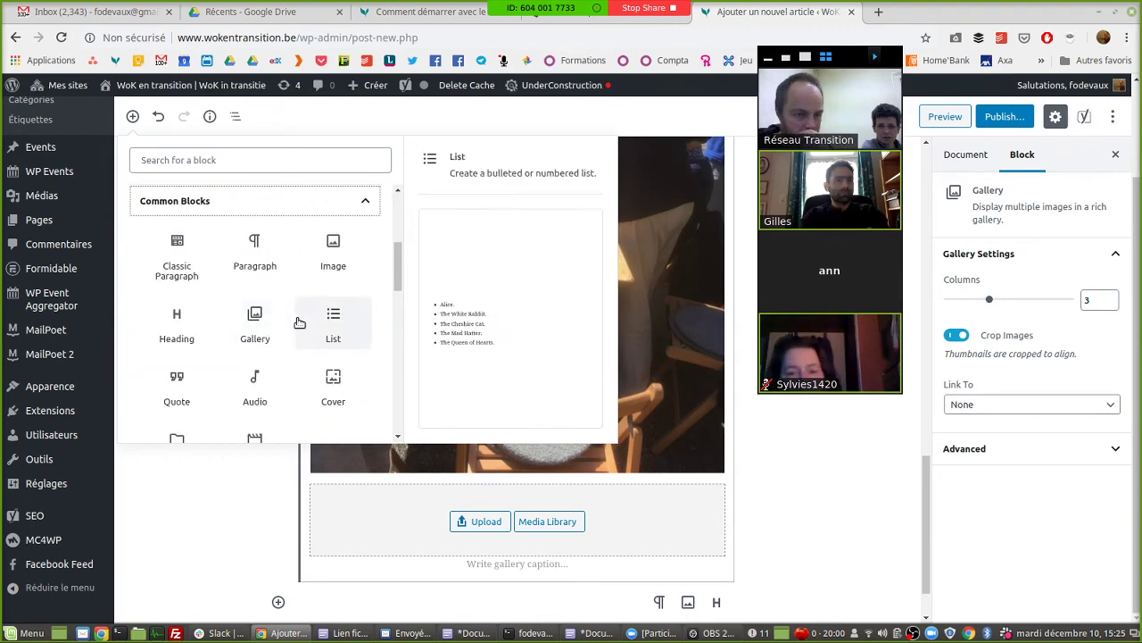
scroll(306, 325, down, 1)
scroll(309, 325, down, 3)
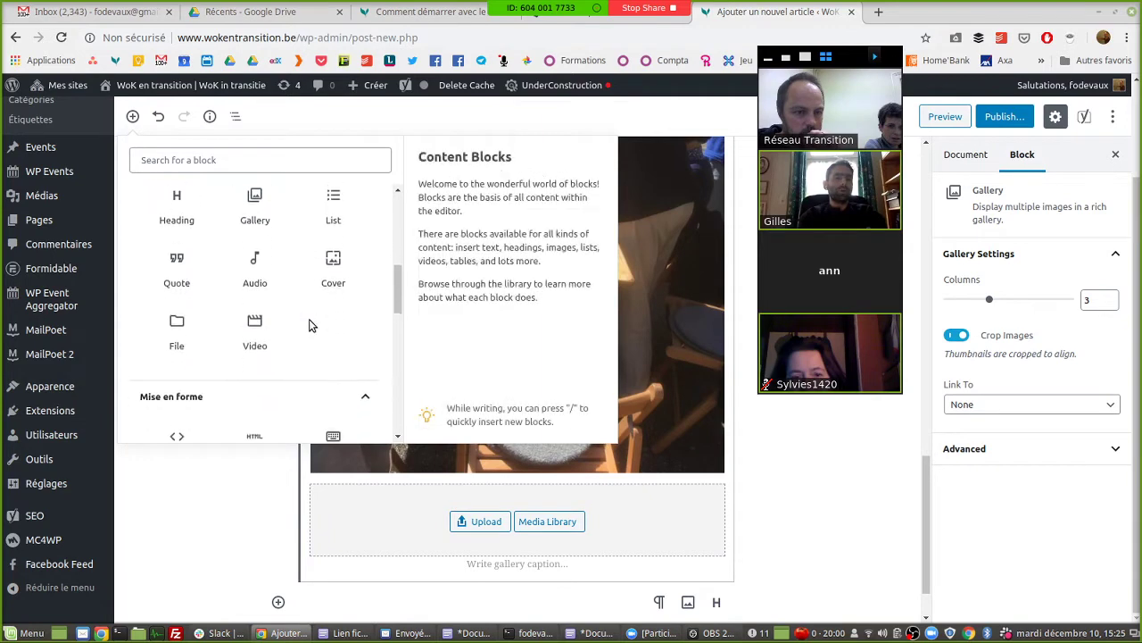
- Search the block library for "text" and insert a Media & Text block below the gallery
click(247, 169)
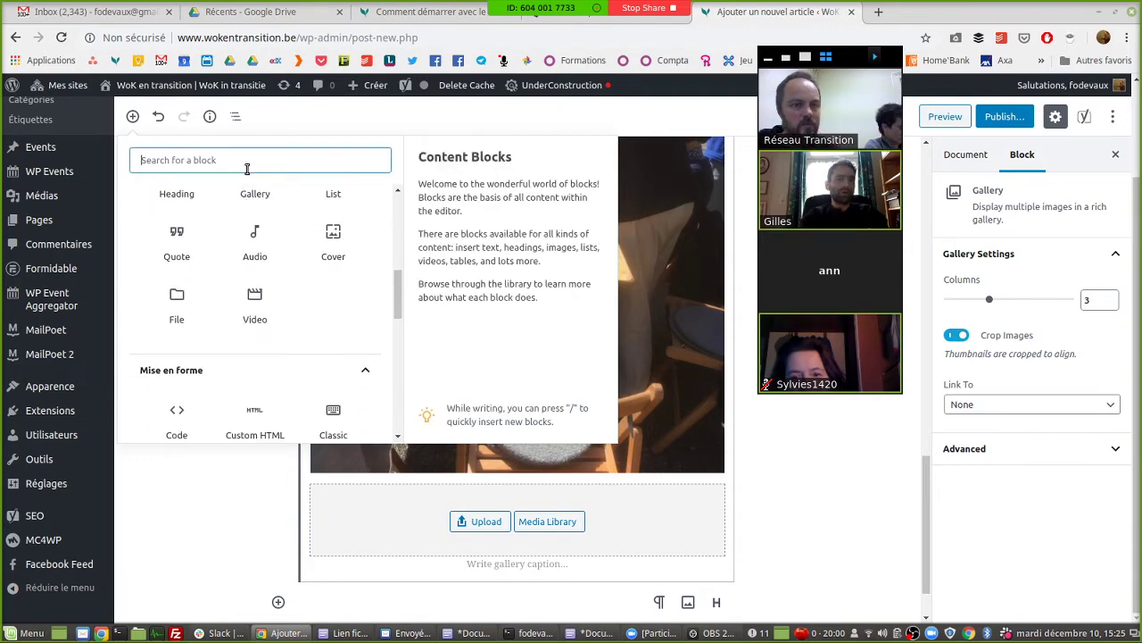
text(text)
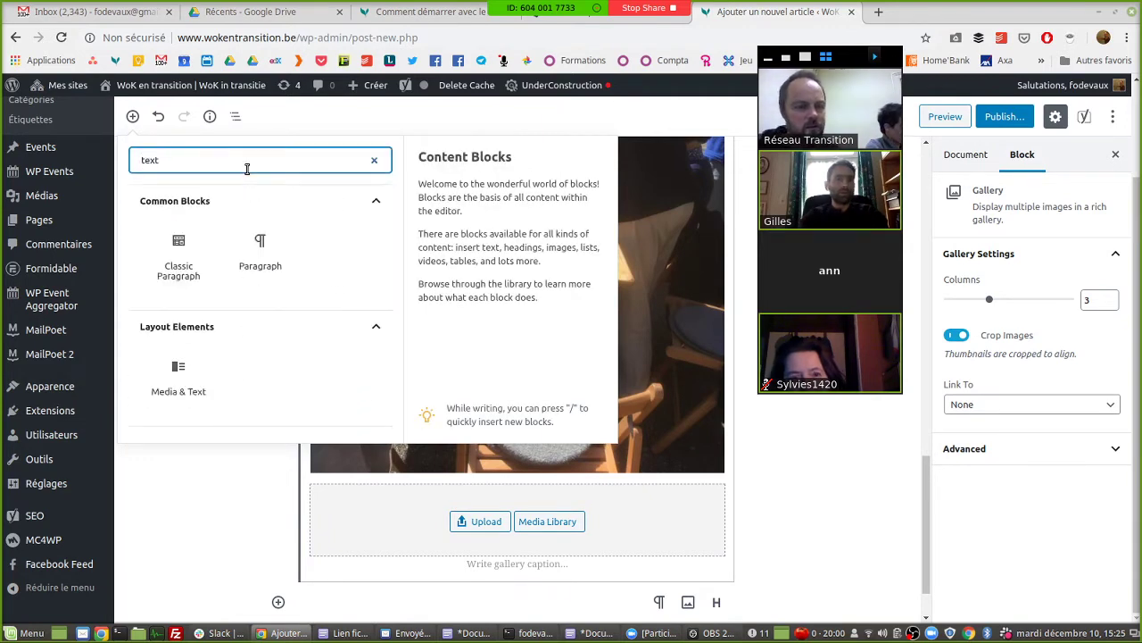
click(178, 384)
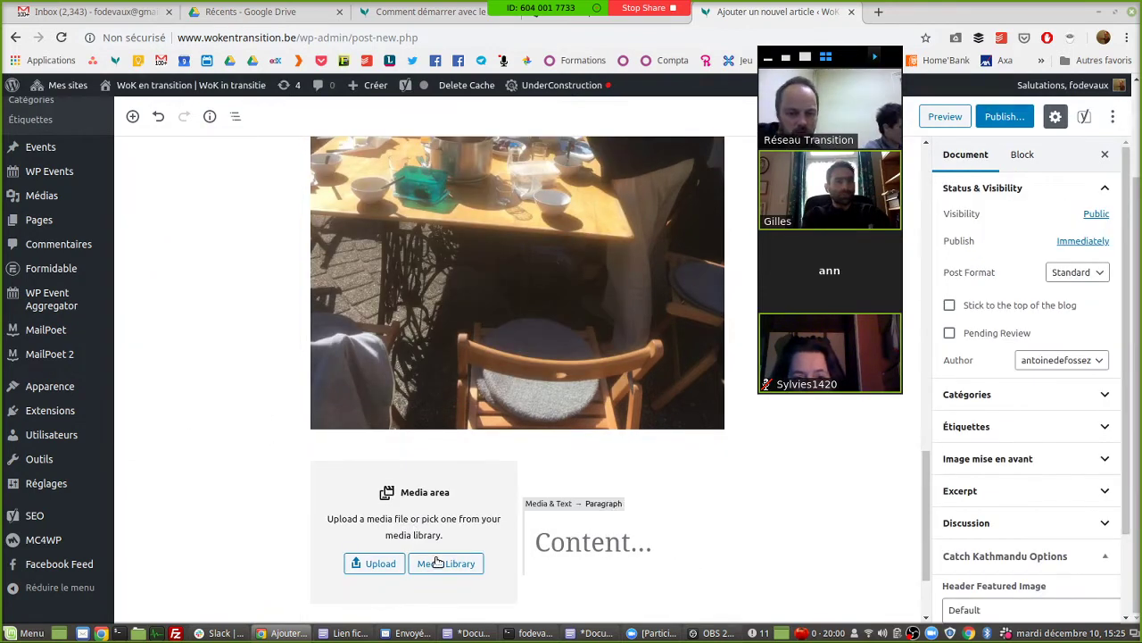
- Fill the media area of the Media & Text block with the butterfly photo "Pixel Diary (2)" from the media library
click(478, 563)
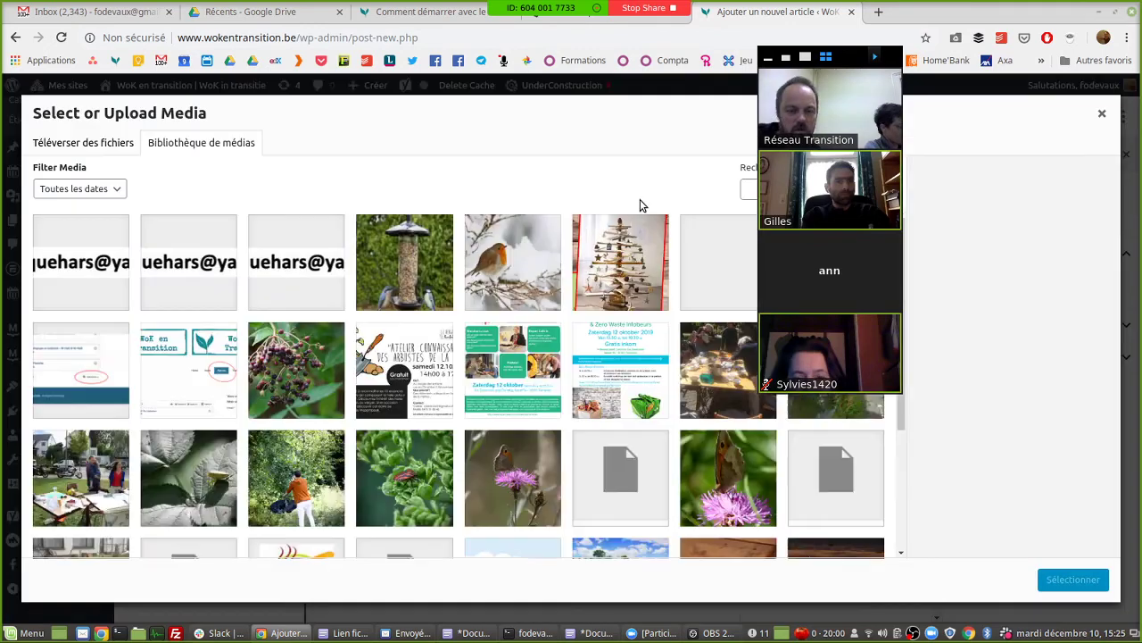
click(527, 466)
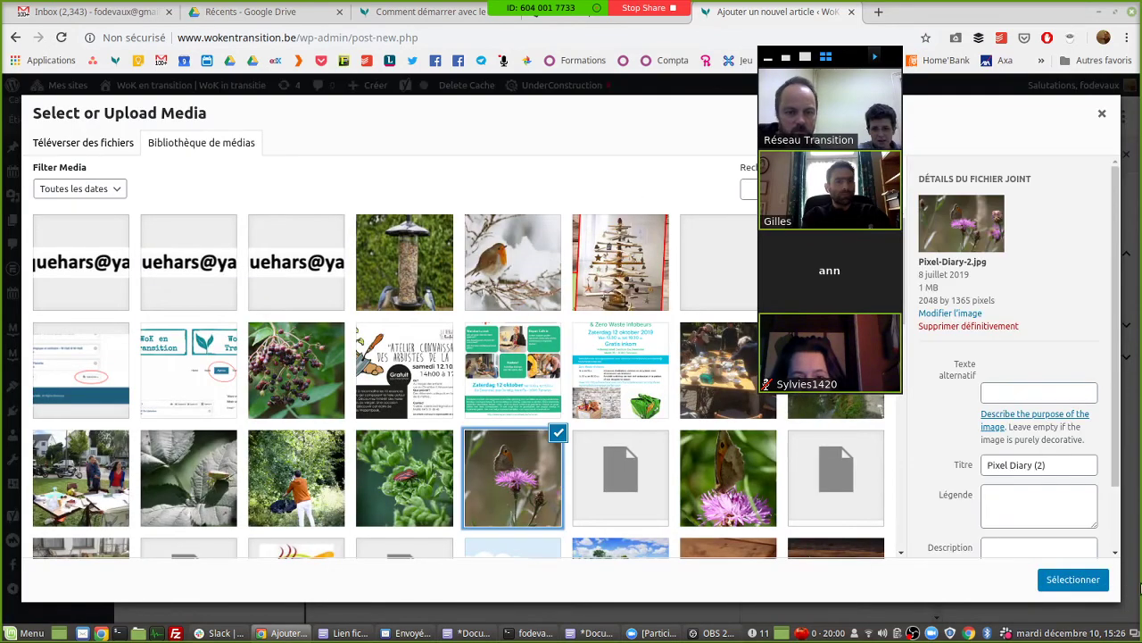
click(1074, 580)
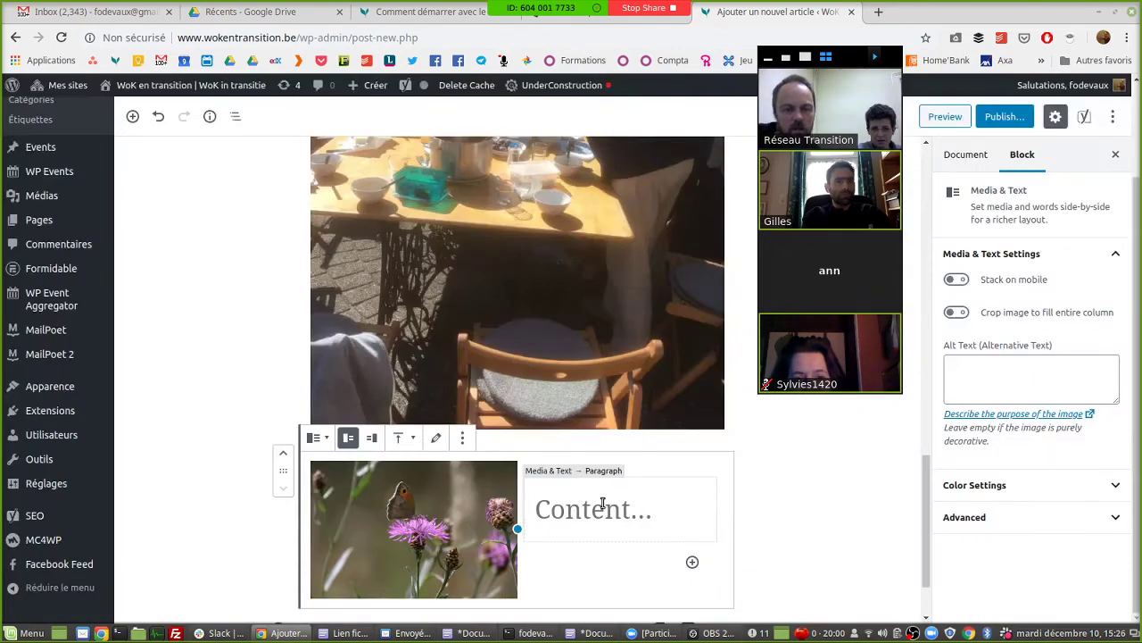
- Enter "Coucou les cocos" as the text beside the butterfly photo and expand that paragraph's color settings
click(603, 503)
text(Coucou )
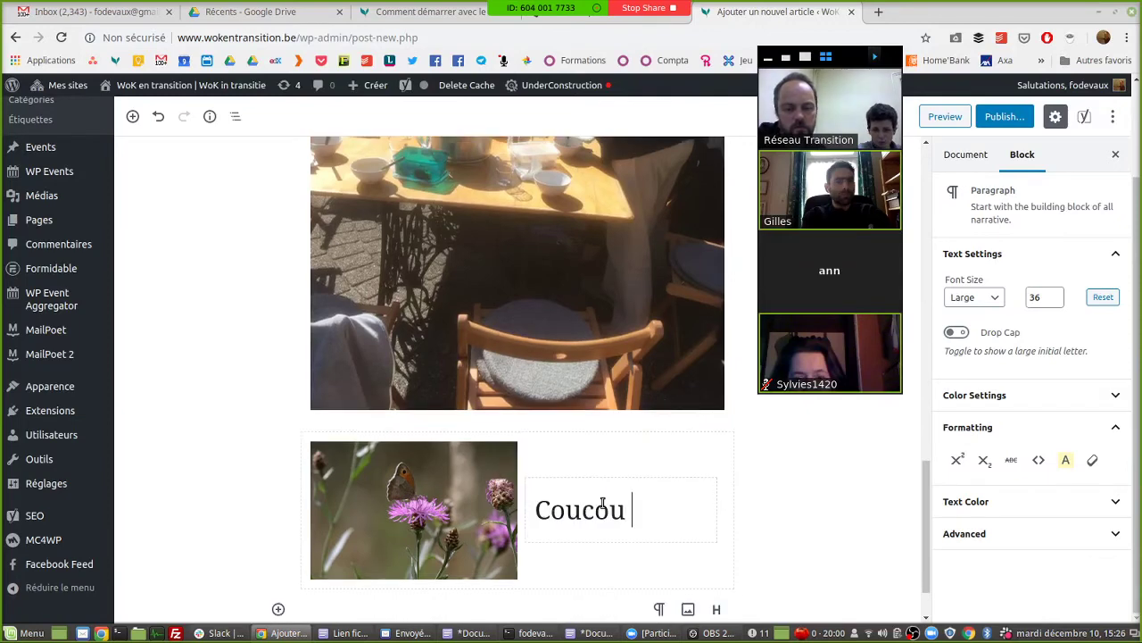
text(les cocos)
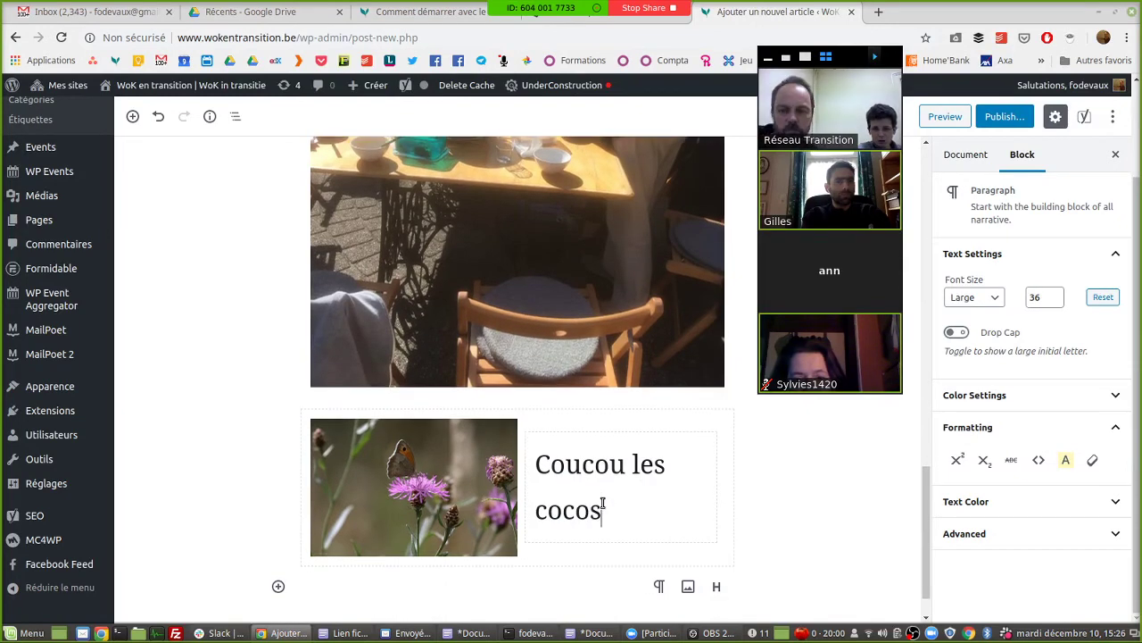
click(1102, 401)
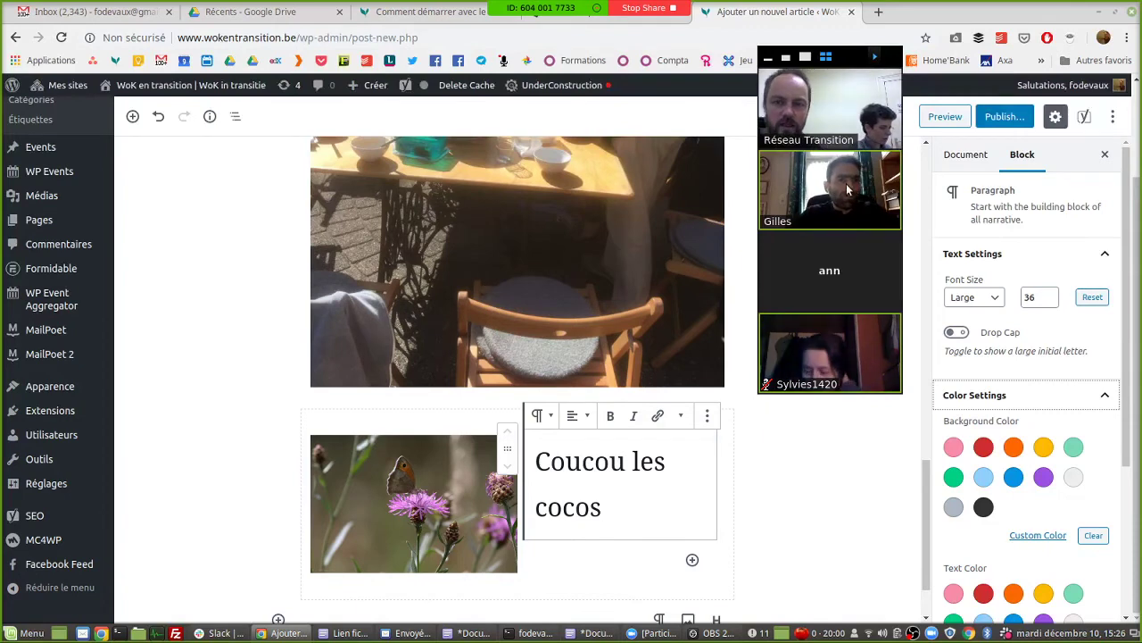
- Switch to the Zoom meeting's group chat to read the participants' messages
mouse_move(598, 9)
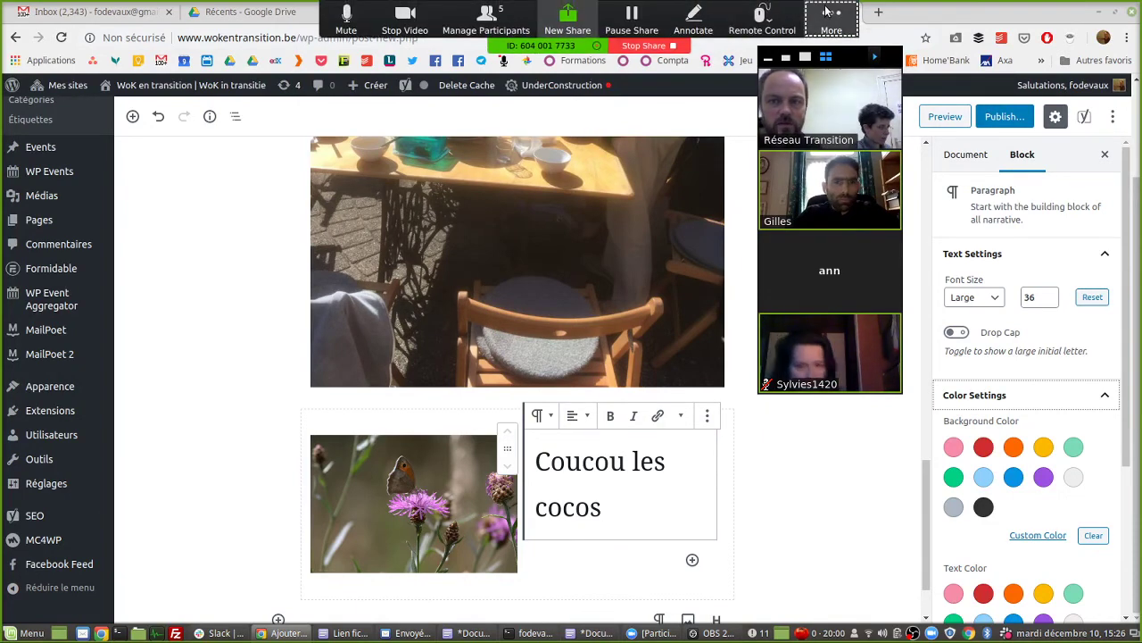
click(831, 20)
click(836, 48)
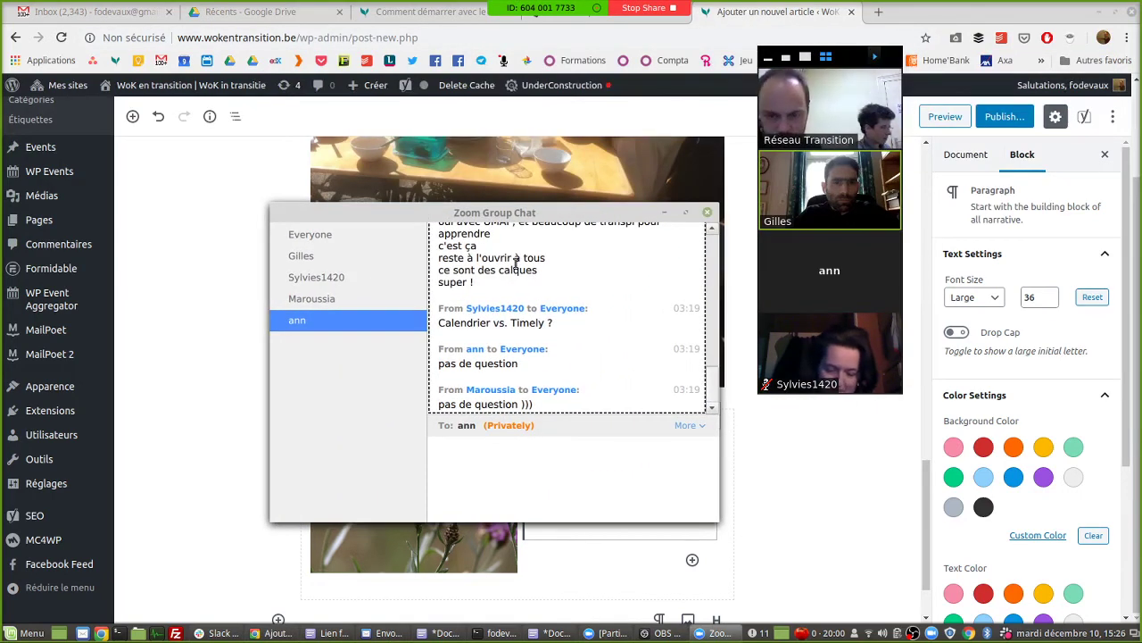
- Check the latest group chat messages and move the chat window clear of the article content
scroll(527, 265, up, 1)
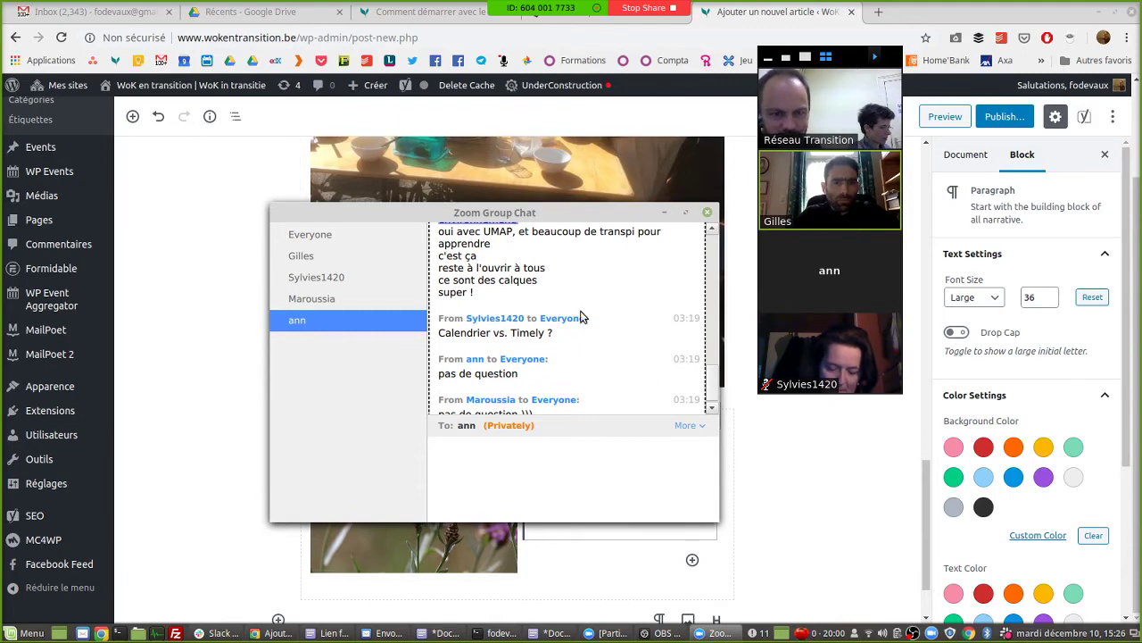
scroll(584, 317, down, 1)
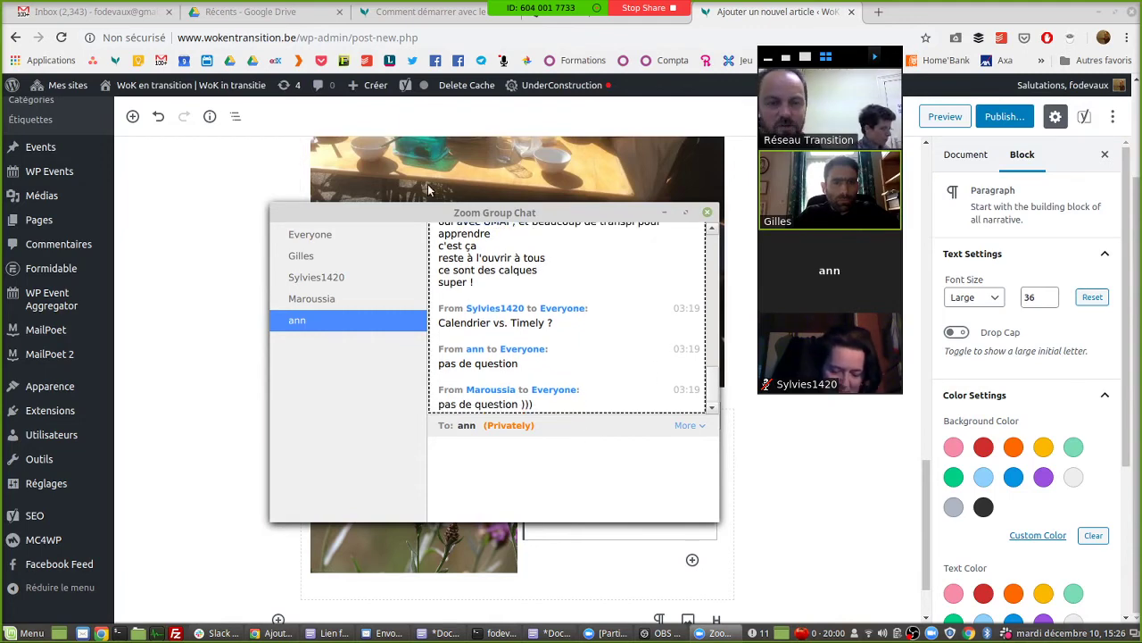
drag(473, 216, 983, 279)
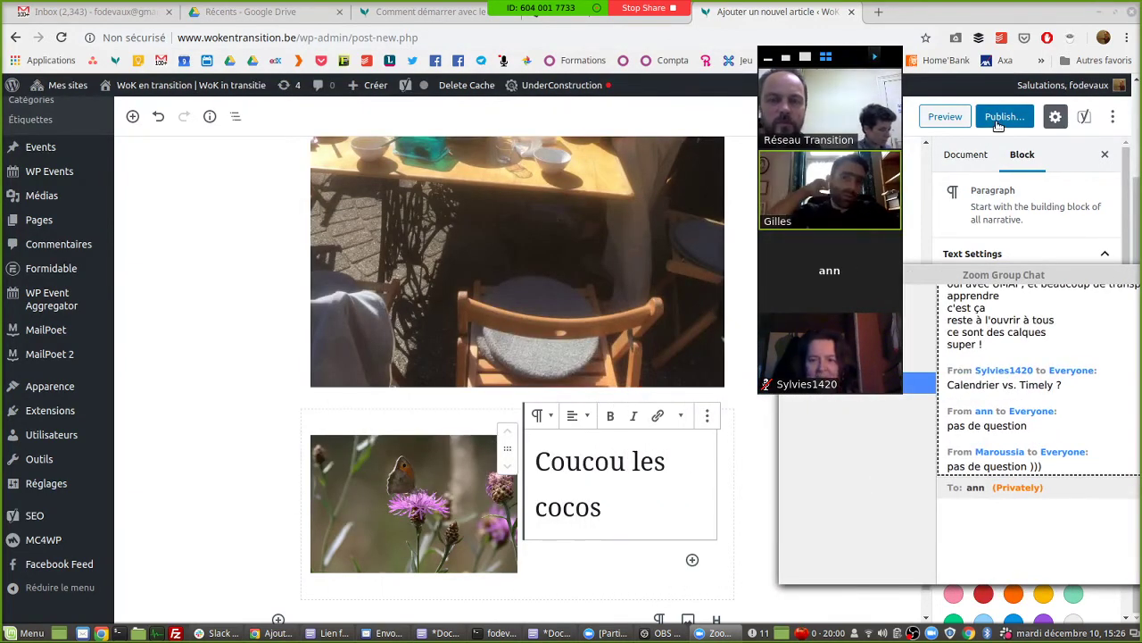
- Preview the article and review its layout down to the Media & Text block at the end
click(946, 117)
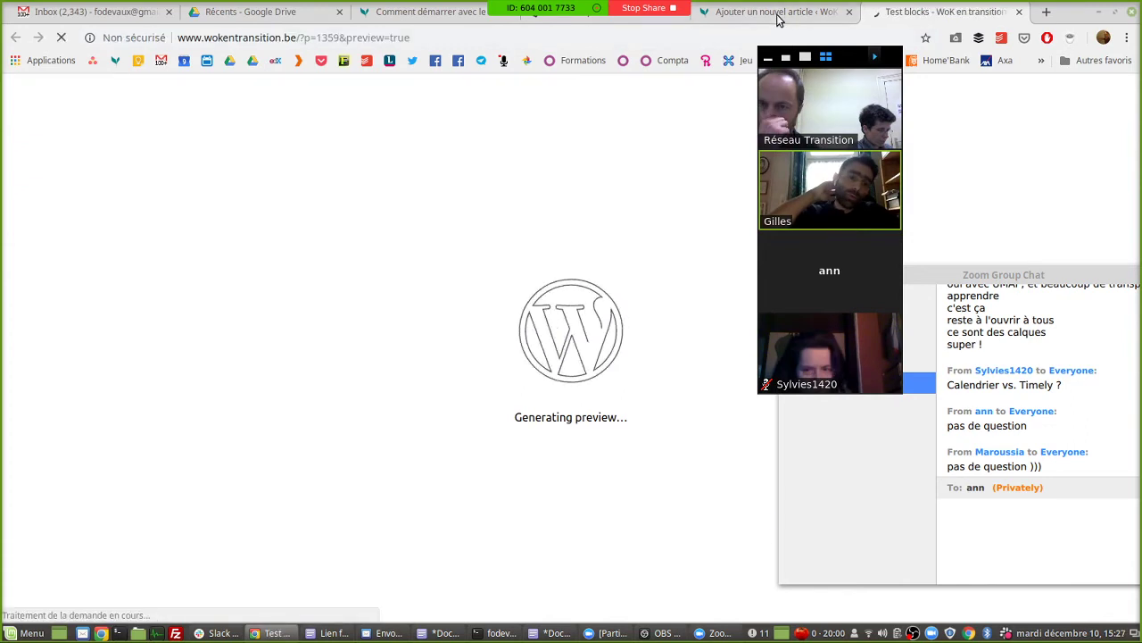
scroll(524, 317, down, 4)
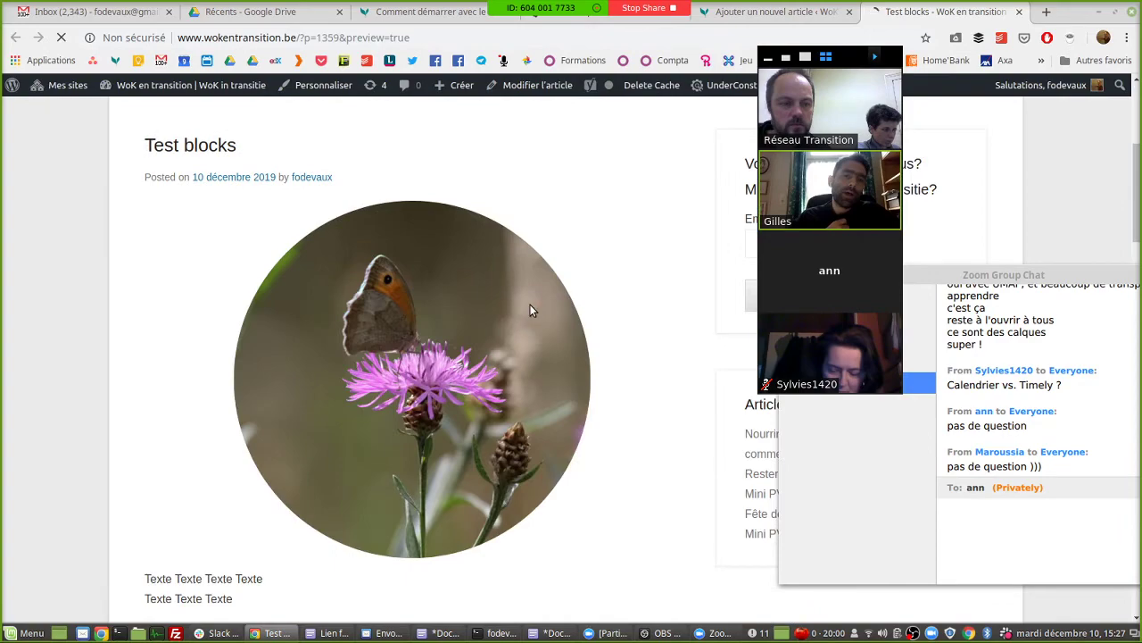
scroll(530, 310, down, 15)
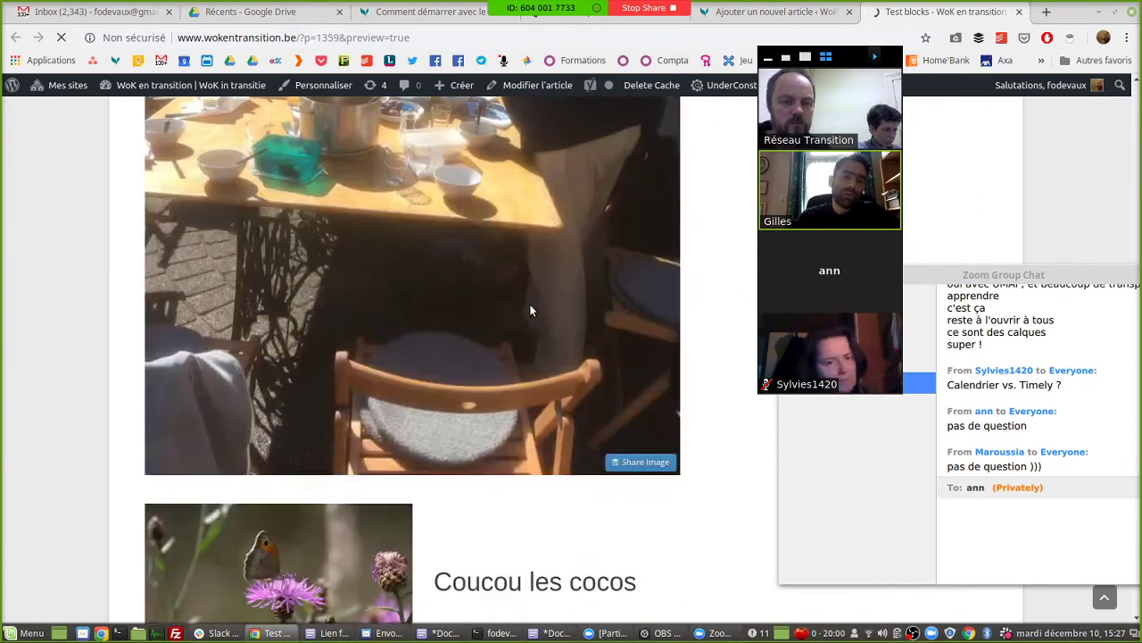
scroll(530, 310, down, 5)
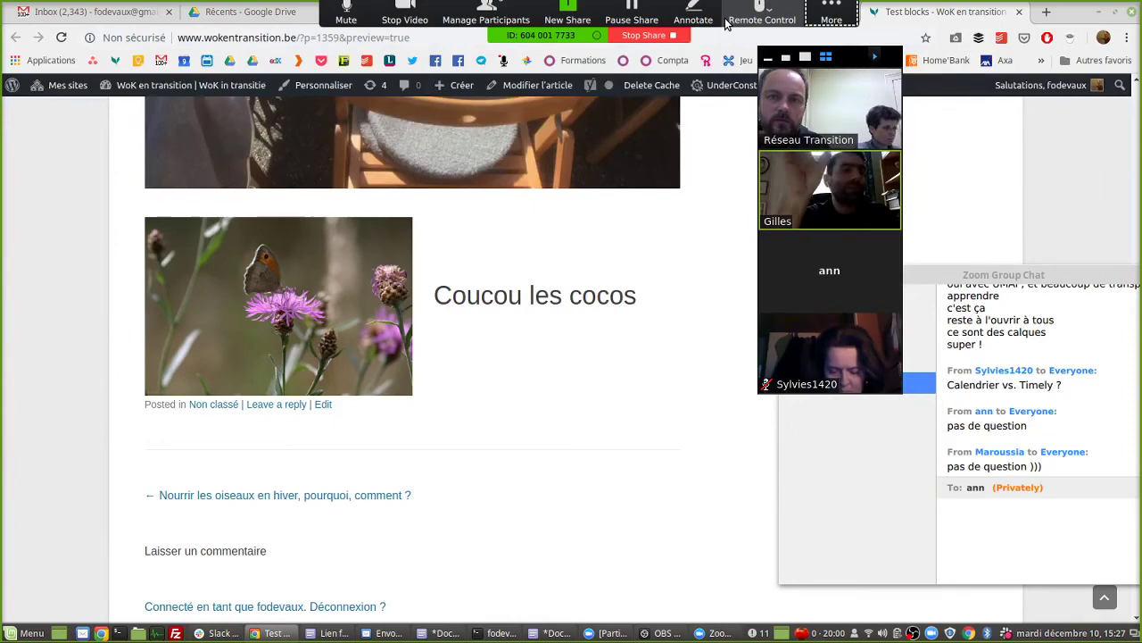
click(727, 24)
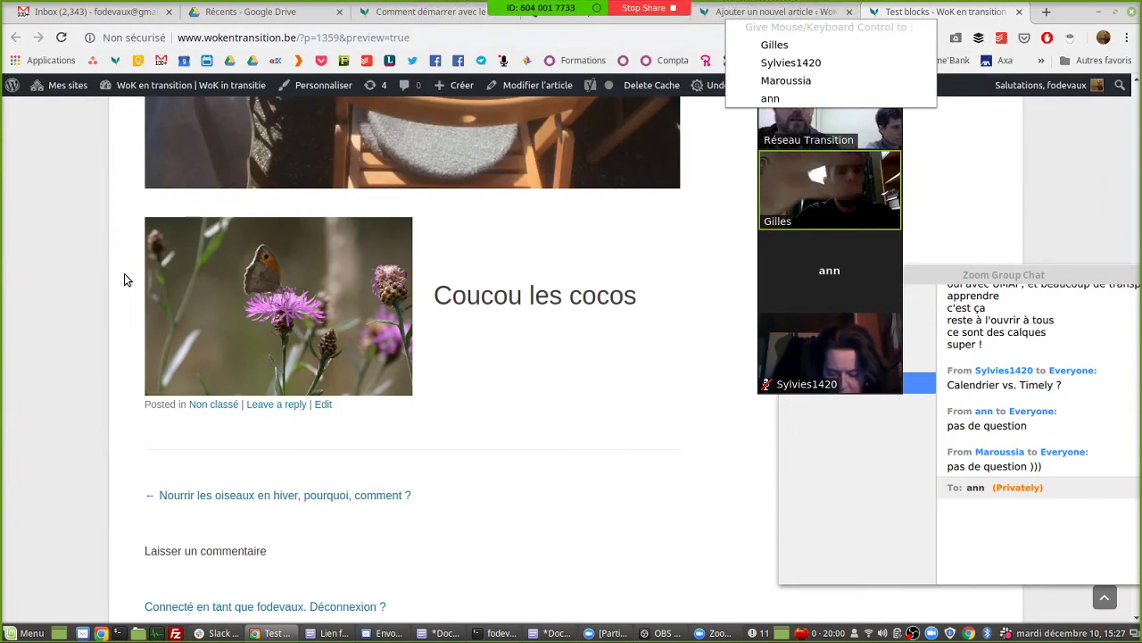
click(237, 229)
- Return to the article editor and insert a Code block below the Media & Text block
key(ctrl+Page_Up)
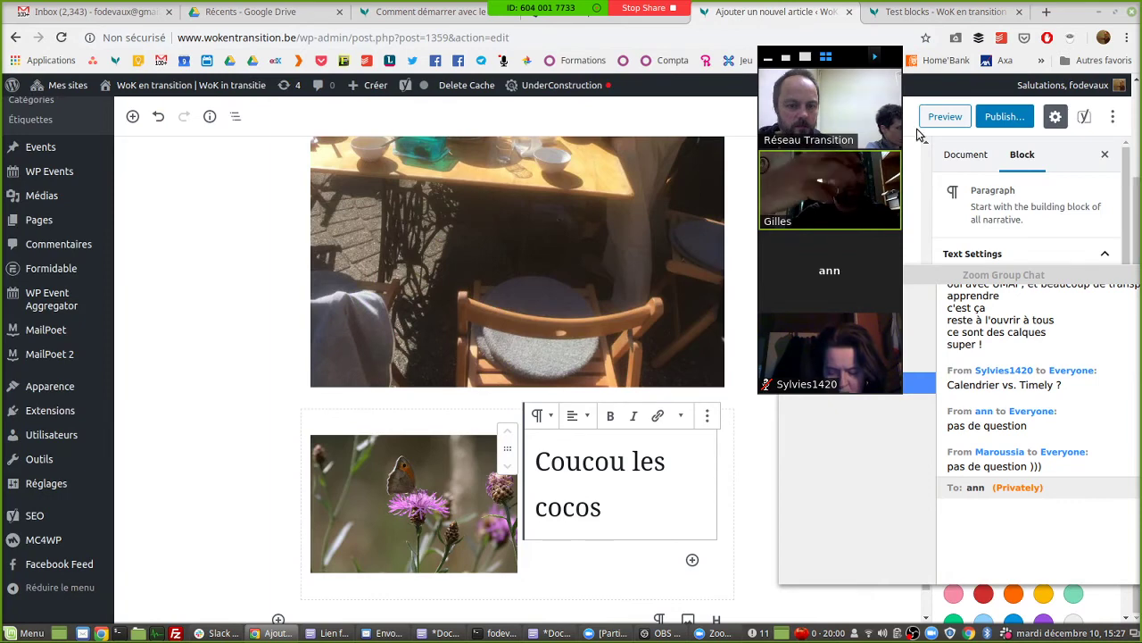
scroll(268, 304, down, 2)
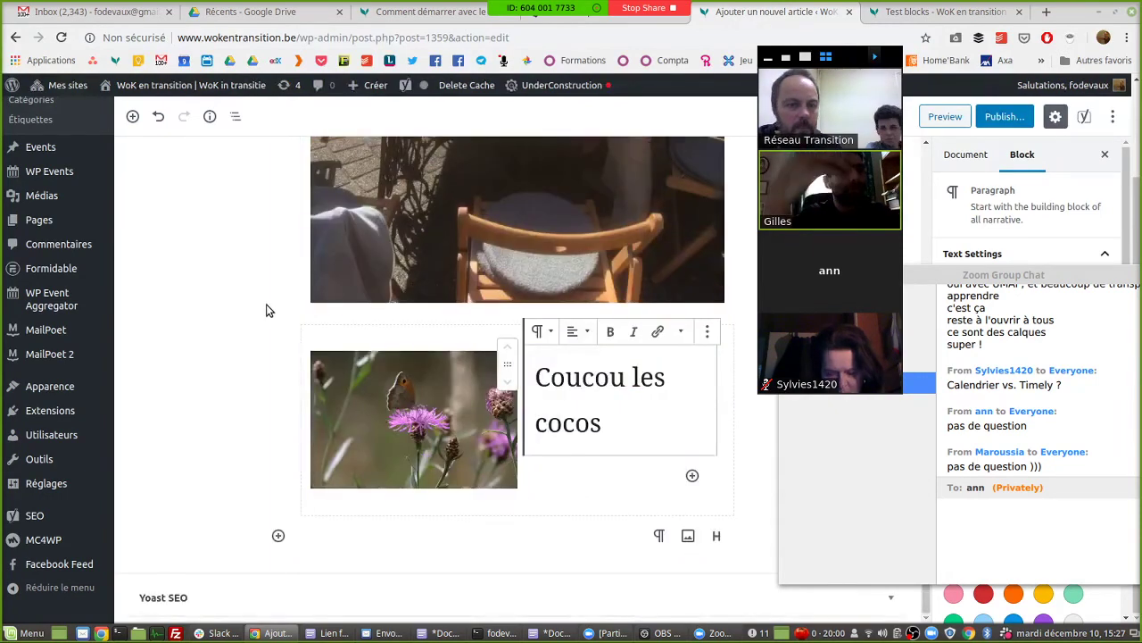
click(279, 535)
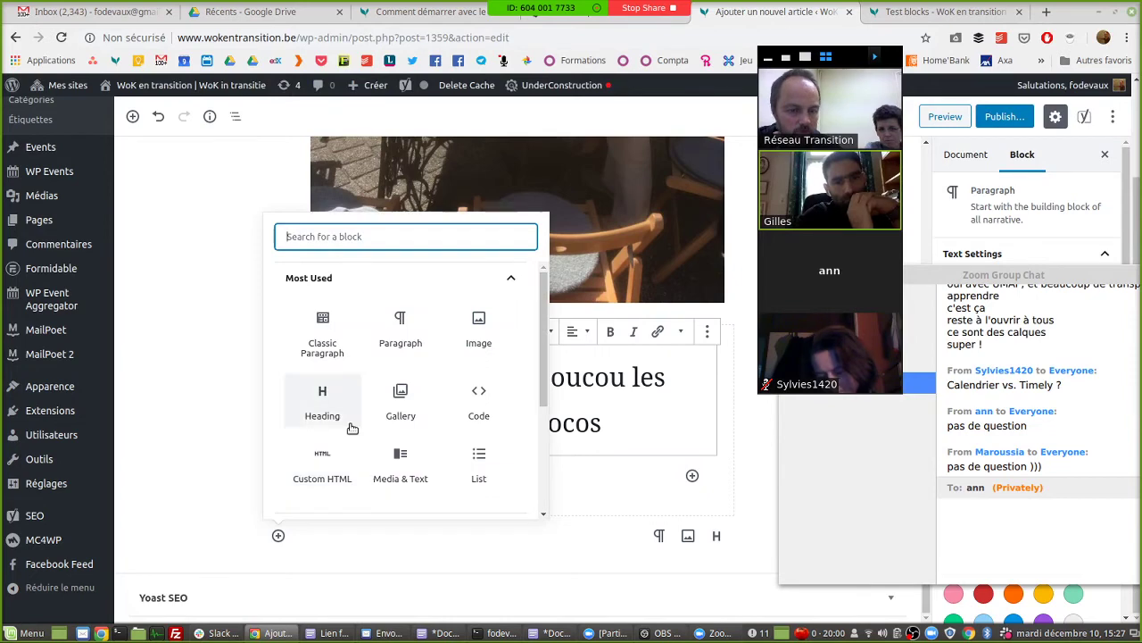
click(479, 404)
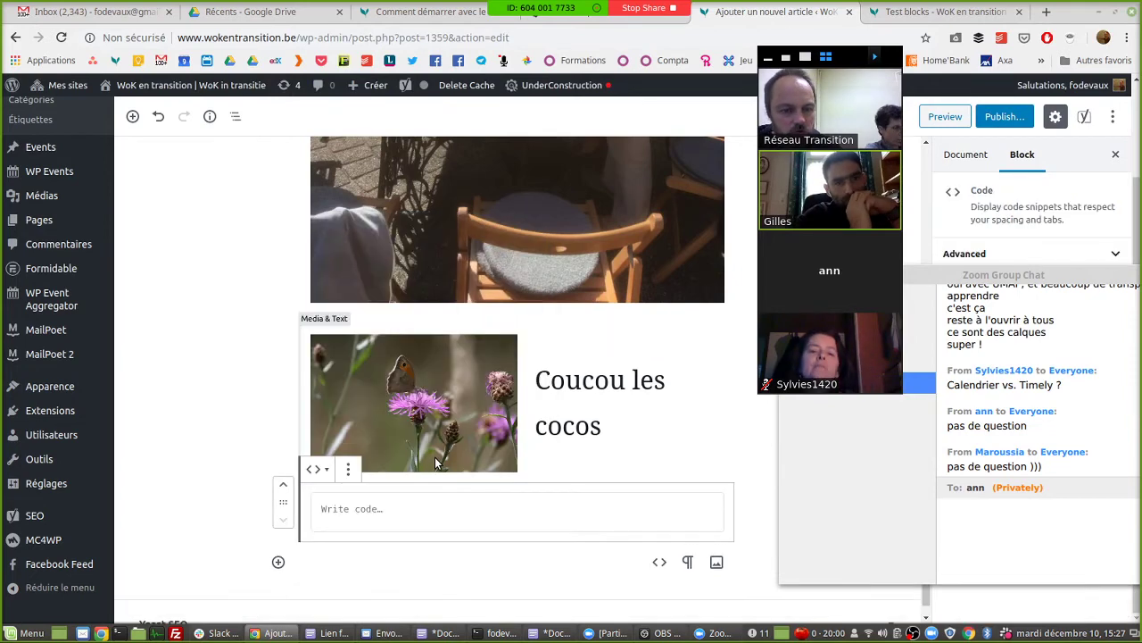
shift+click(437, 451)
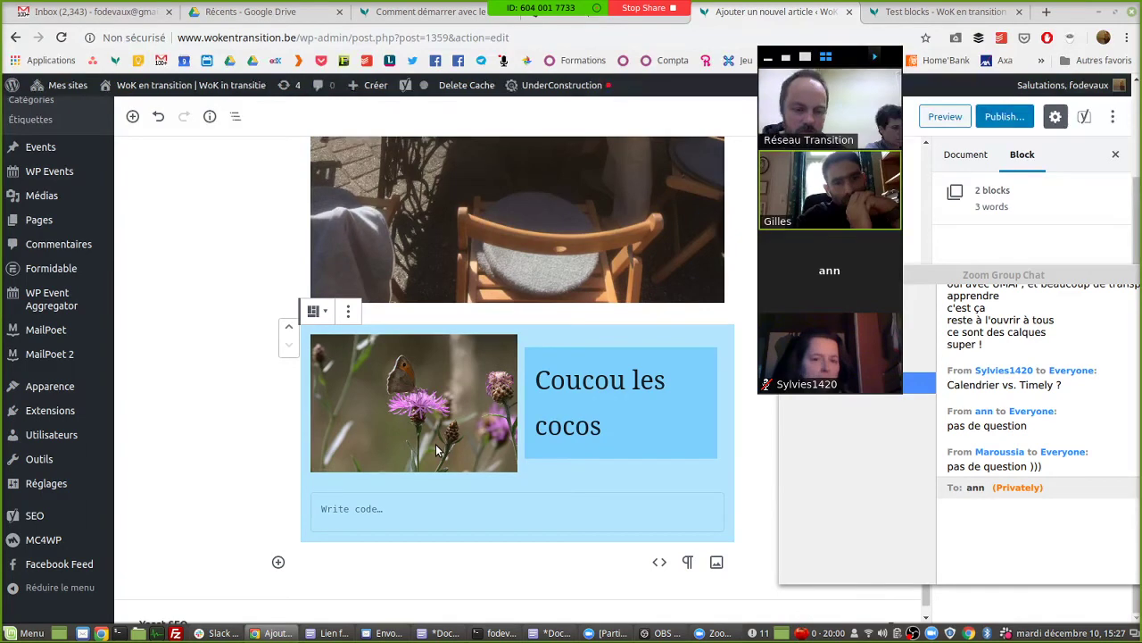
- Enter "Nom<br>" in the Code block and start an image tag with <img src=" on the second line
click(398, 515)
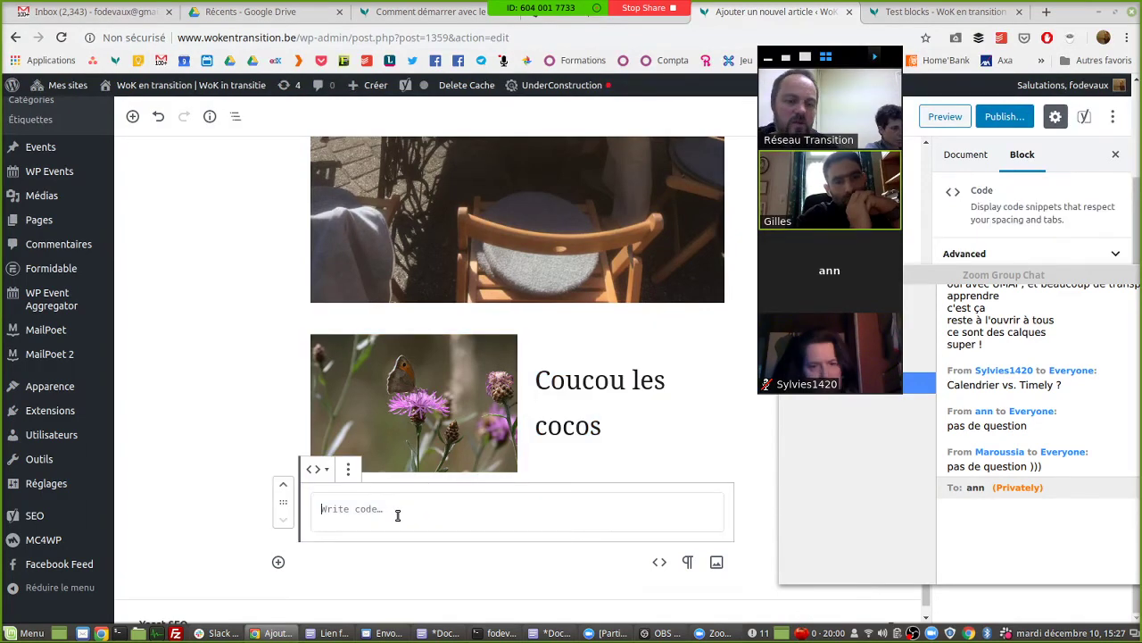
text(Nom)
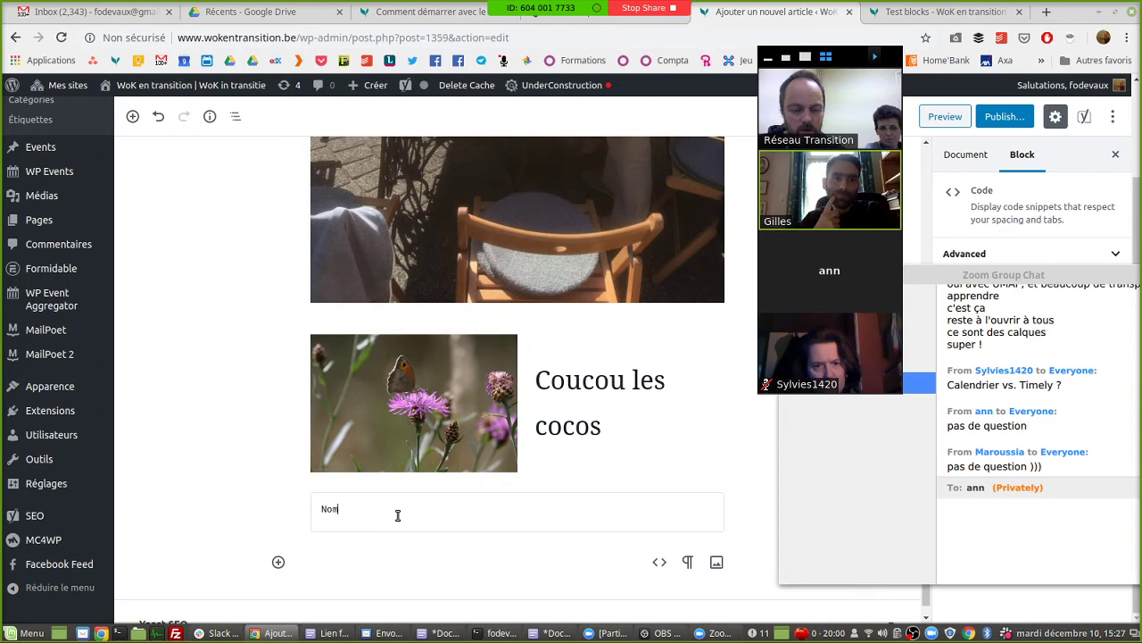
text(<br>)
key(Return)
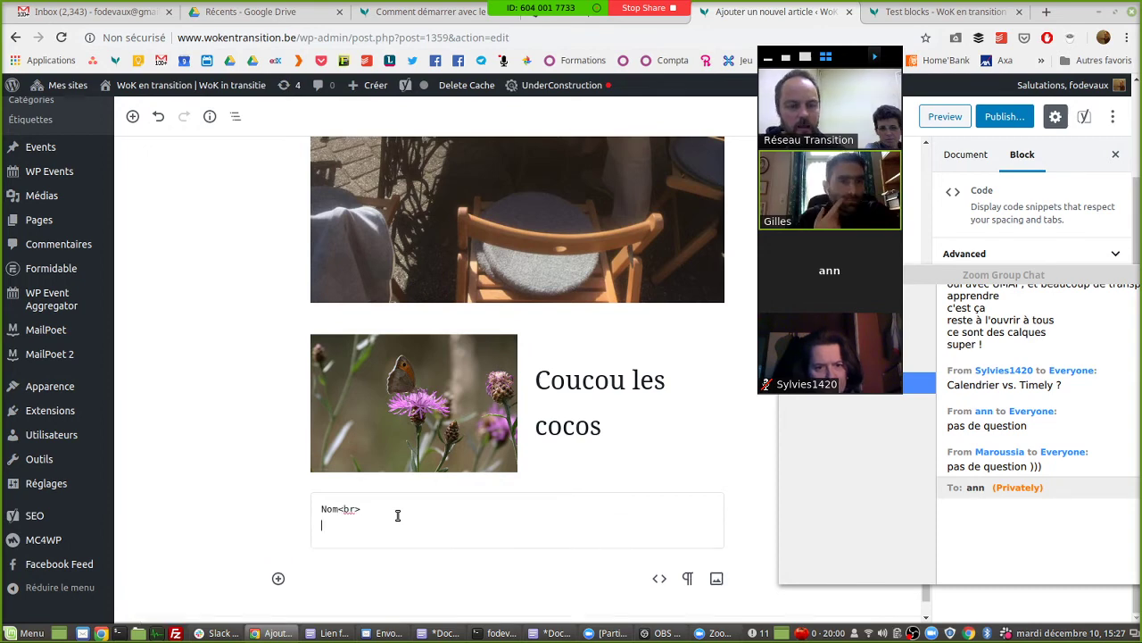
text(<)
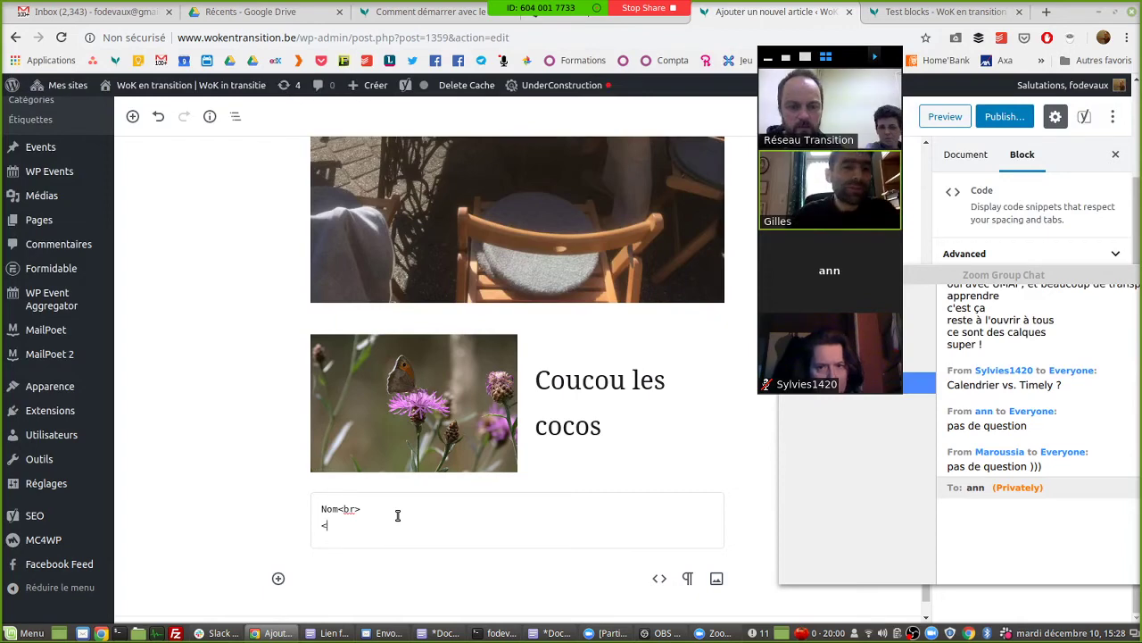
text(img)
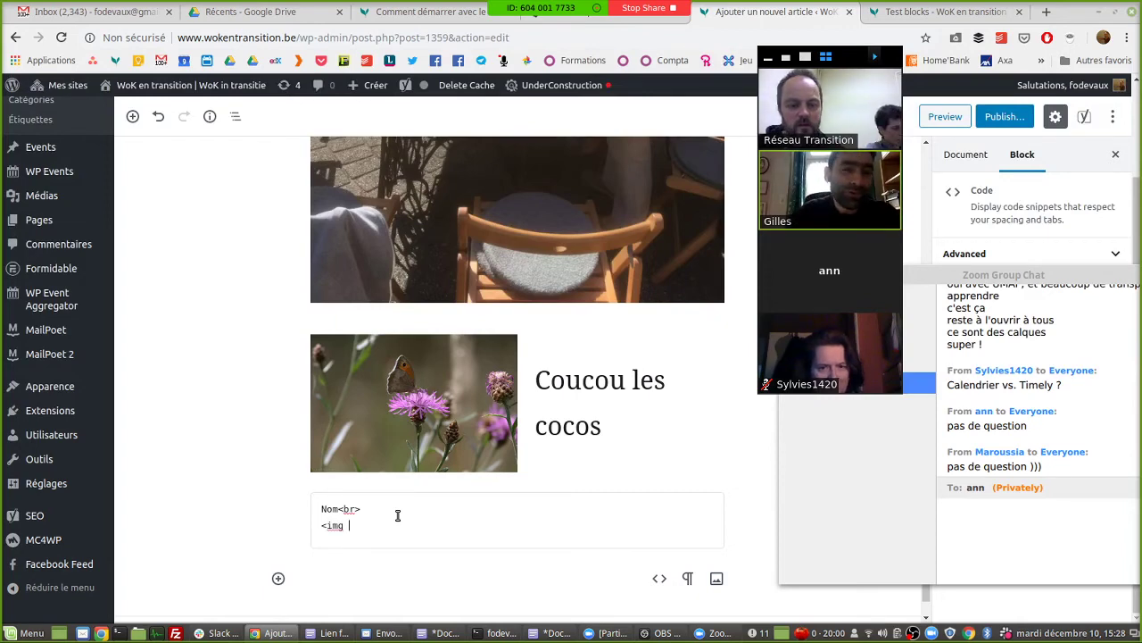
text( src=")
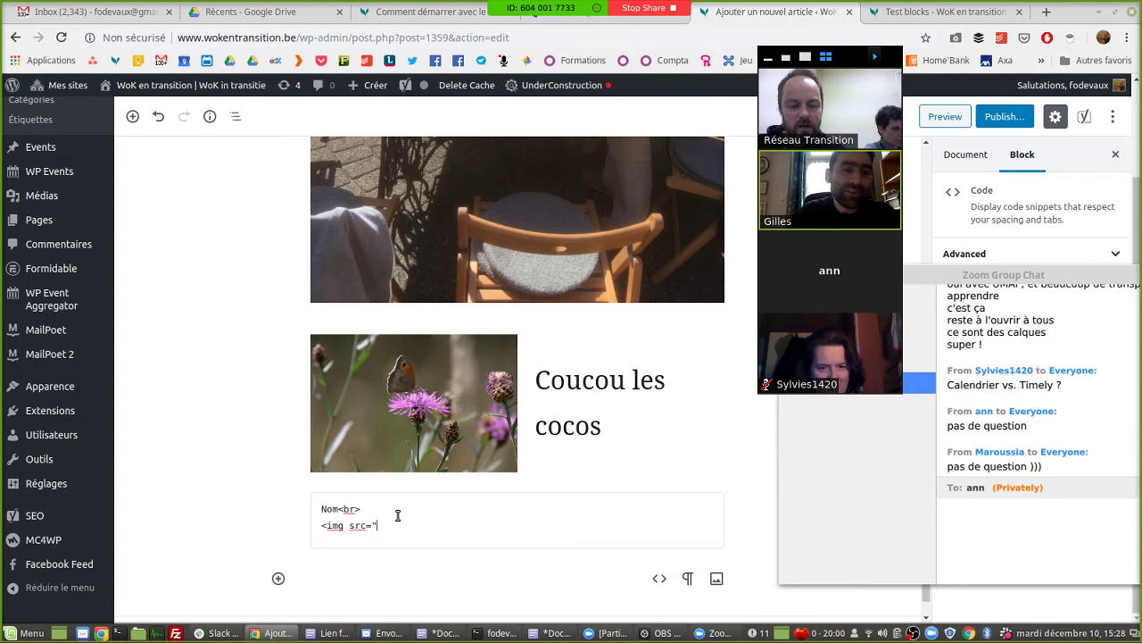